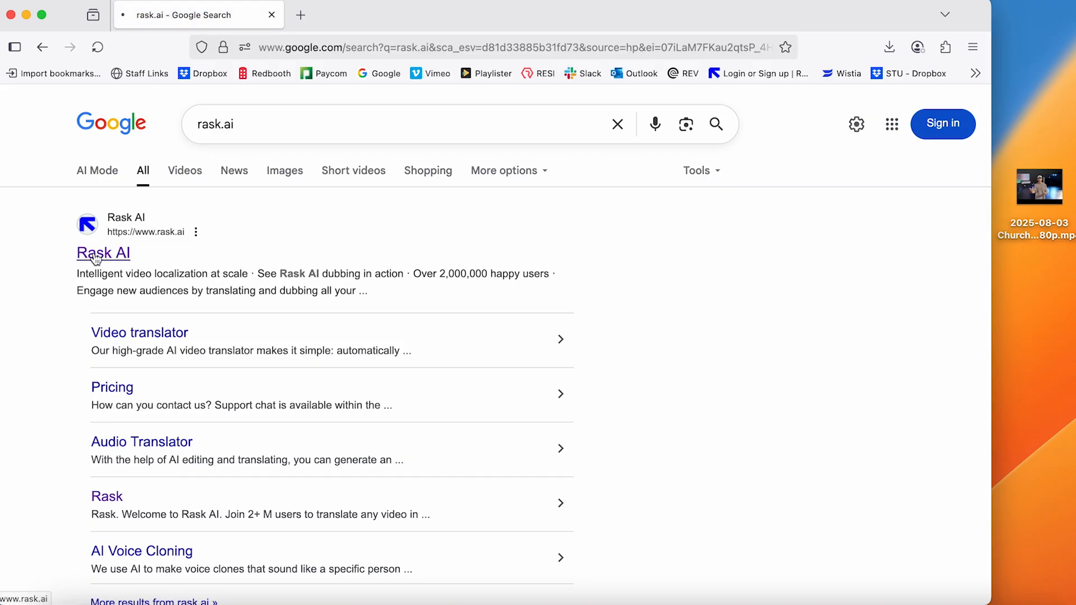
# Open the Rask AI site from the search results and sign in to the existing account with the prefilled credentials
pyautogui.click(96, 255)
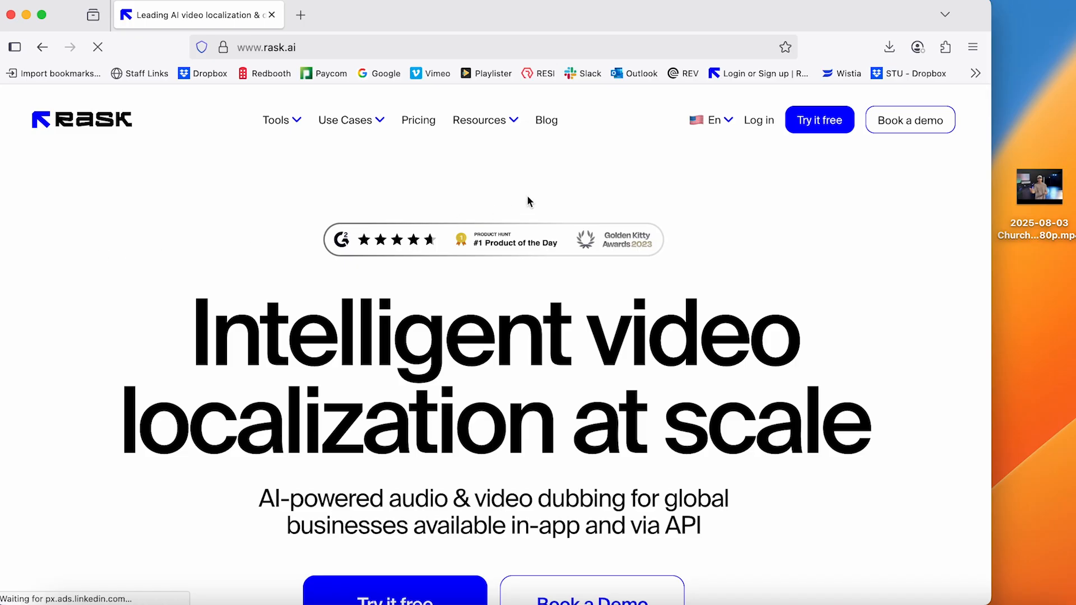
pyautogui.click(767, 125)
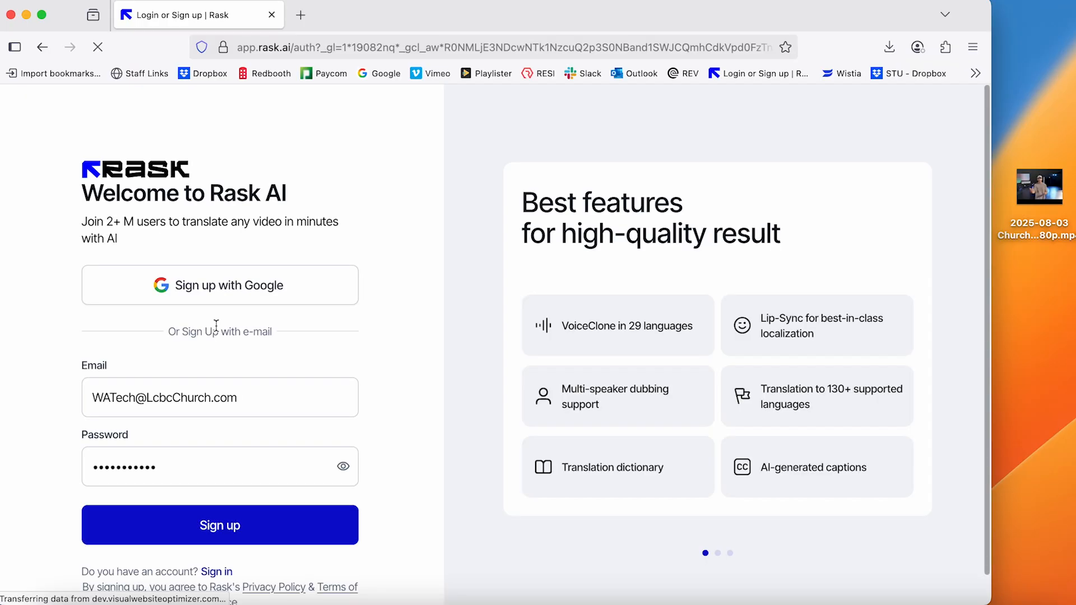
pyautogui.scroll(-1, 217, 326)
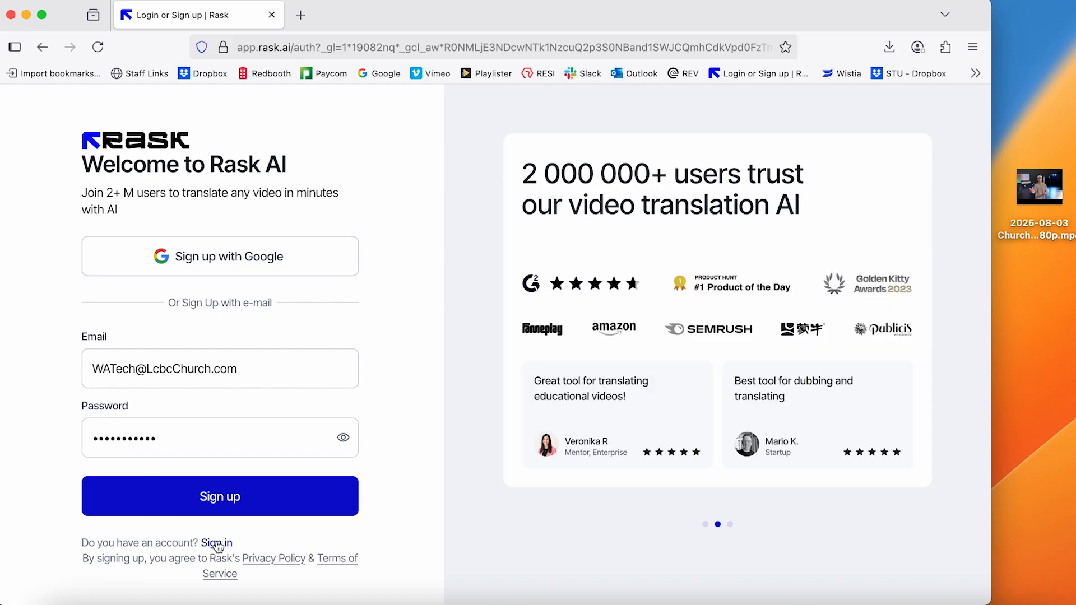
pyautogui.click(217, 544)
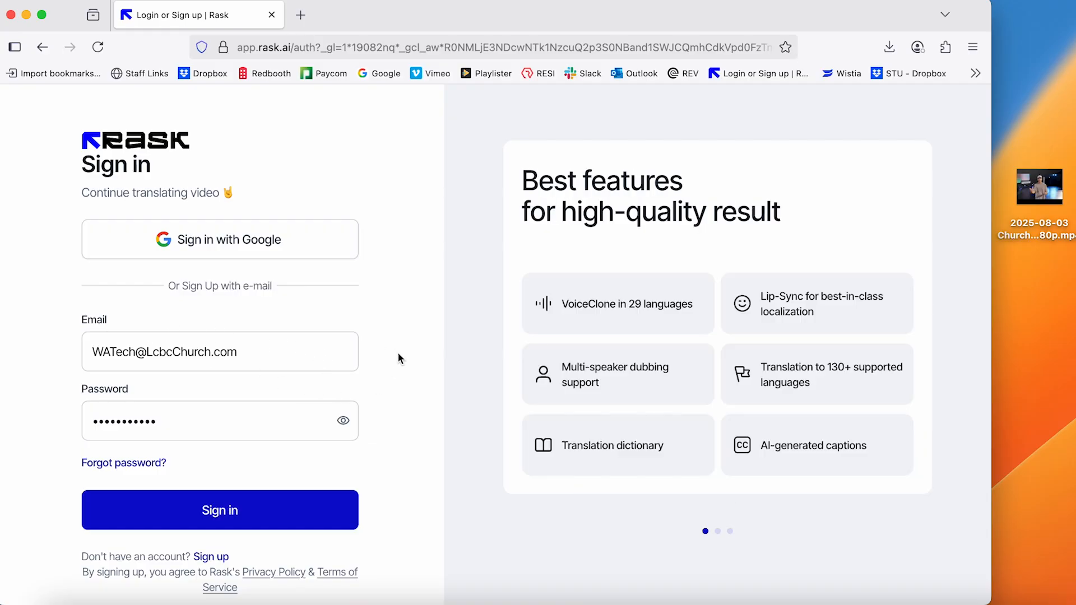
pyautogui.click(258, 513)
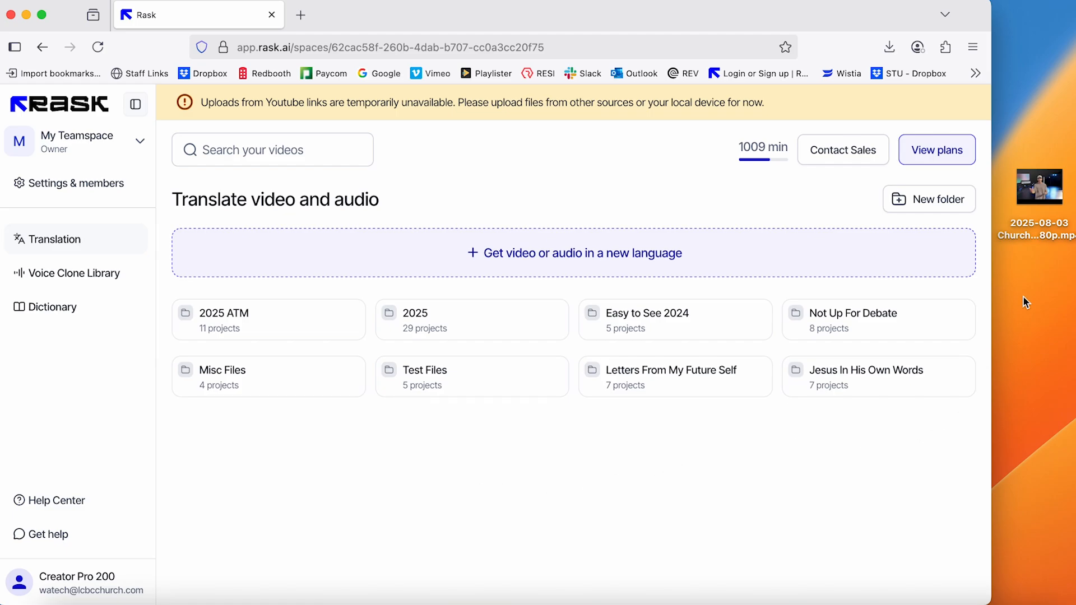
# Add the desktop video 2025-08-03 Church Online VO V3 1080p.mp4 for translation, keeping the number of speakers on Autodetect
pyautogui.click(1051, 207)
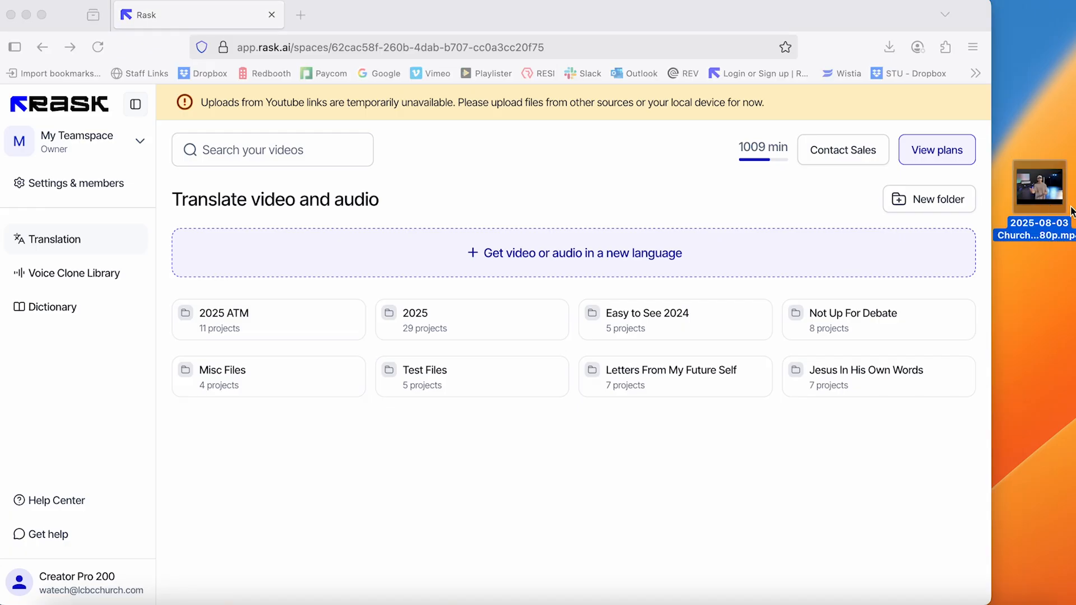
pyautogui.moveTo(1056, 201); pyautogui.dragTo(647, 268)
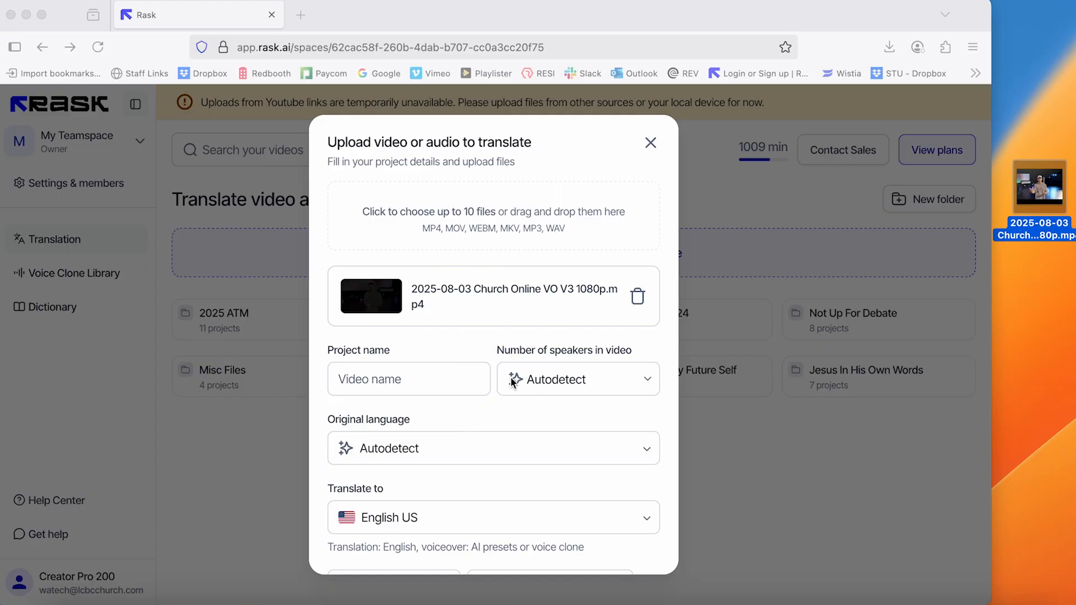
pyautogui.click(376, 378)
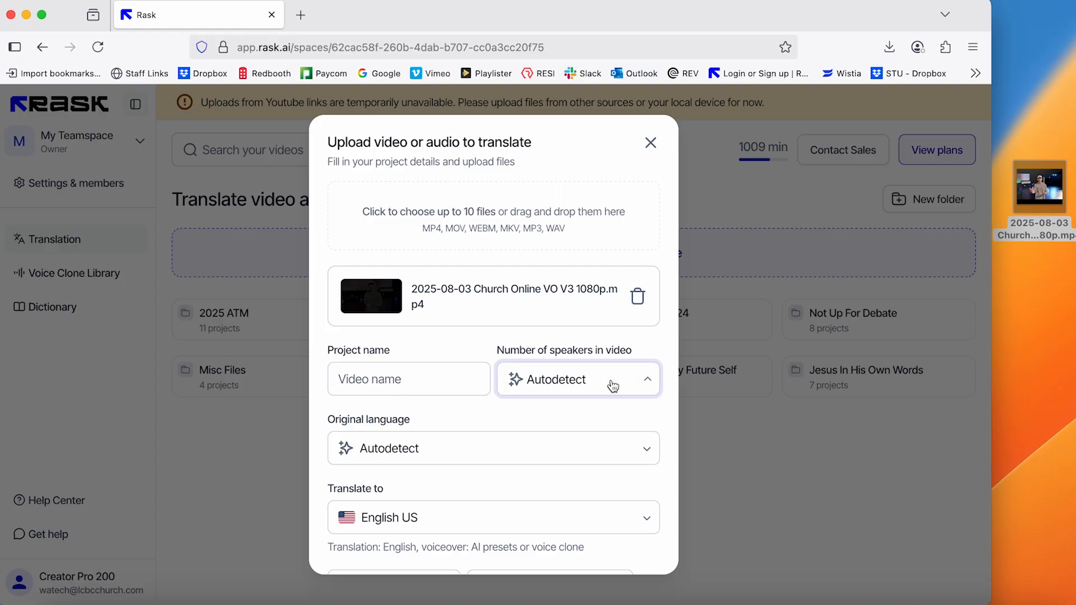
pyautogui.click(613, 387)
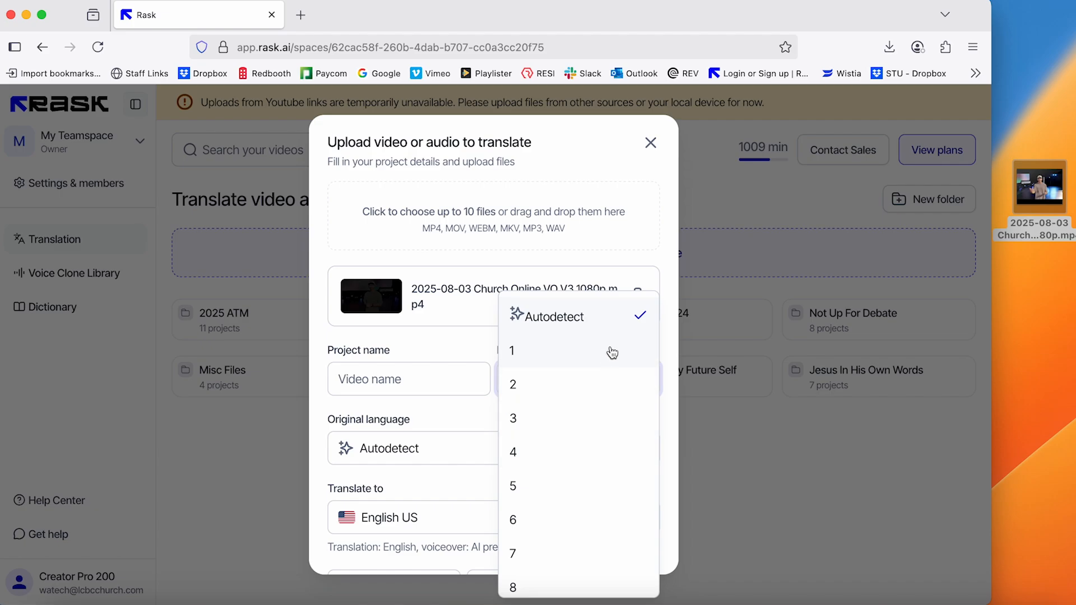
pyautogui.click(458, 346)
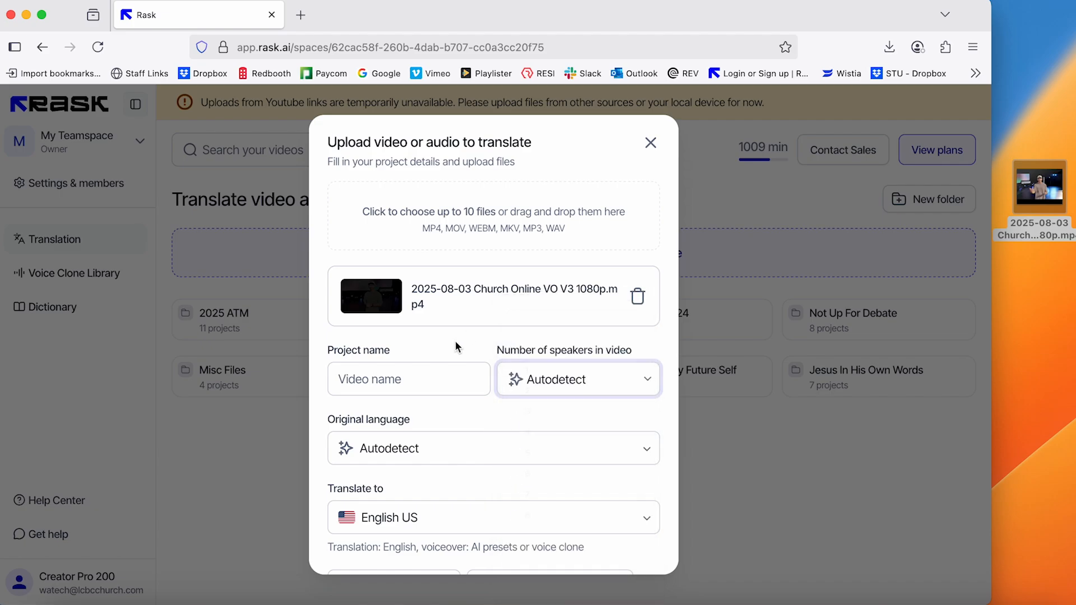
# Set the original language to English and the translation language to Spanish MX
pyautogui.click(441, 452)
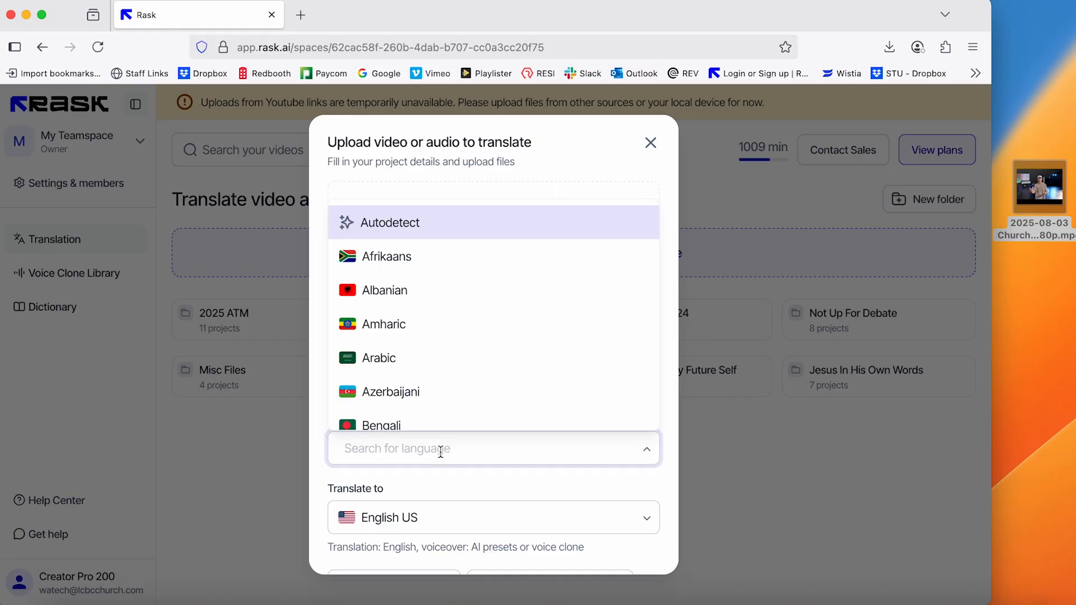
pyautogui.write('en')
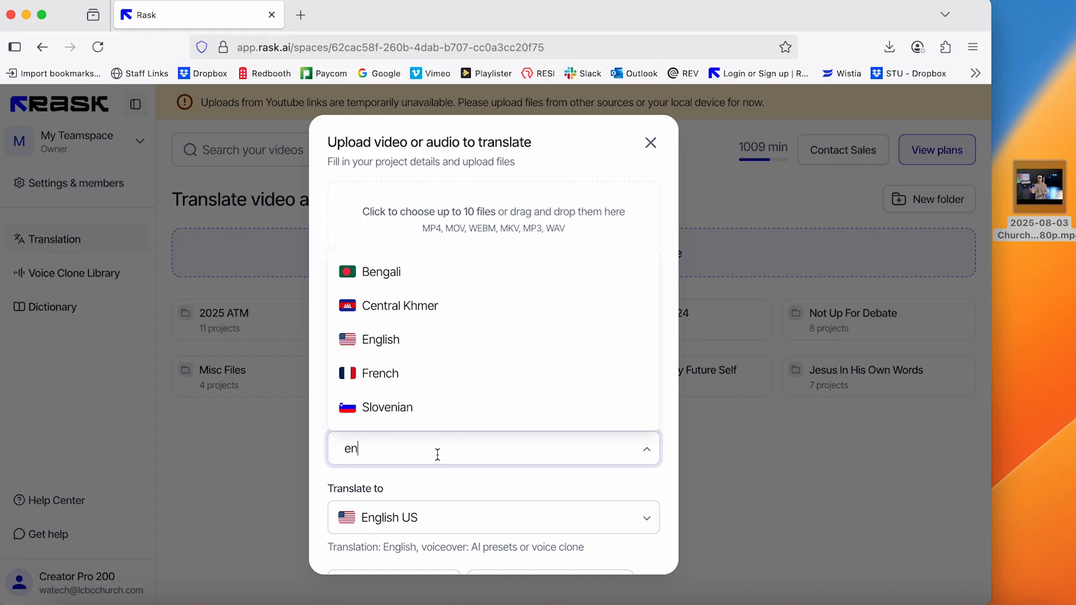
pyautogui.click(388, 341)
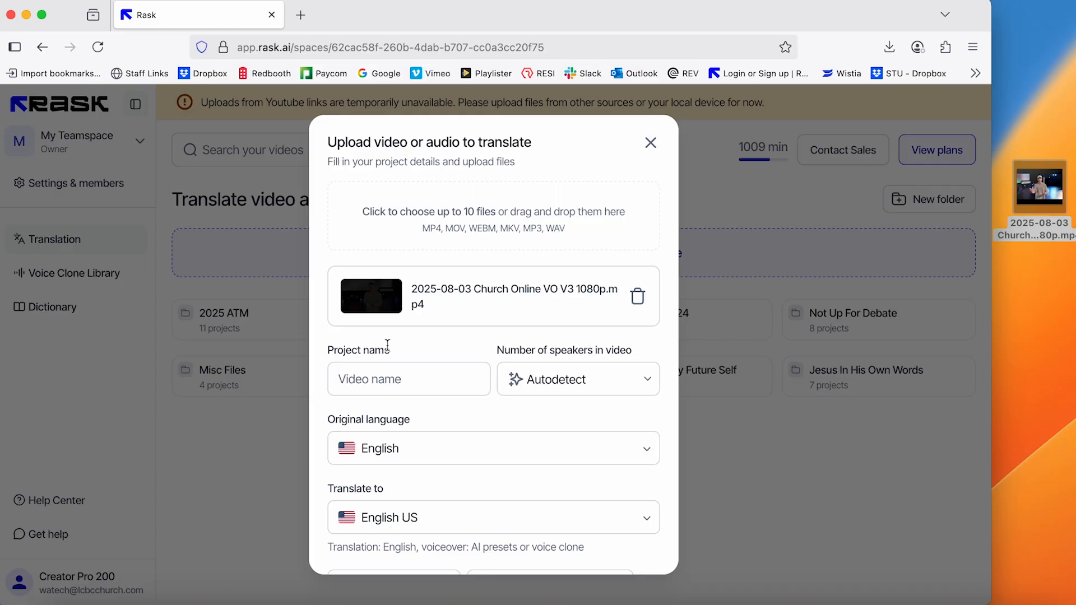
pyautogui.click(387, 517)
pyautogui.write('mx')
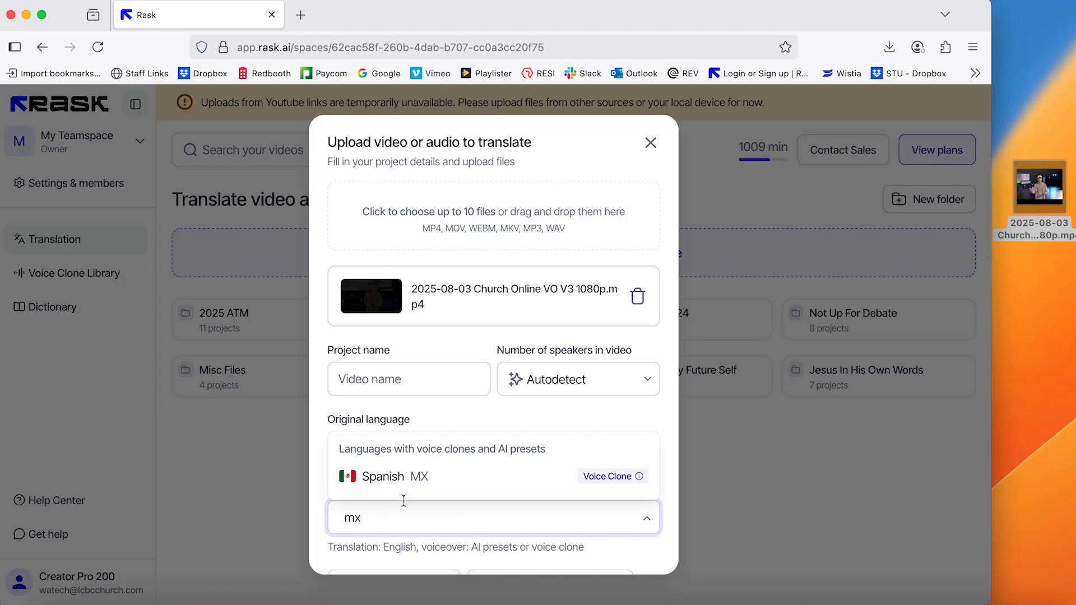
pyautogui.click(413, 481)
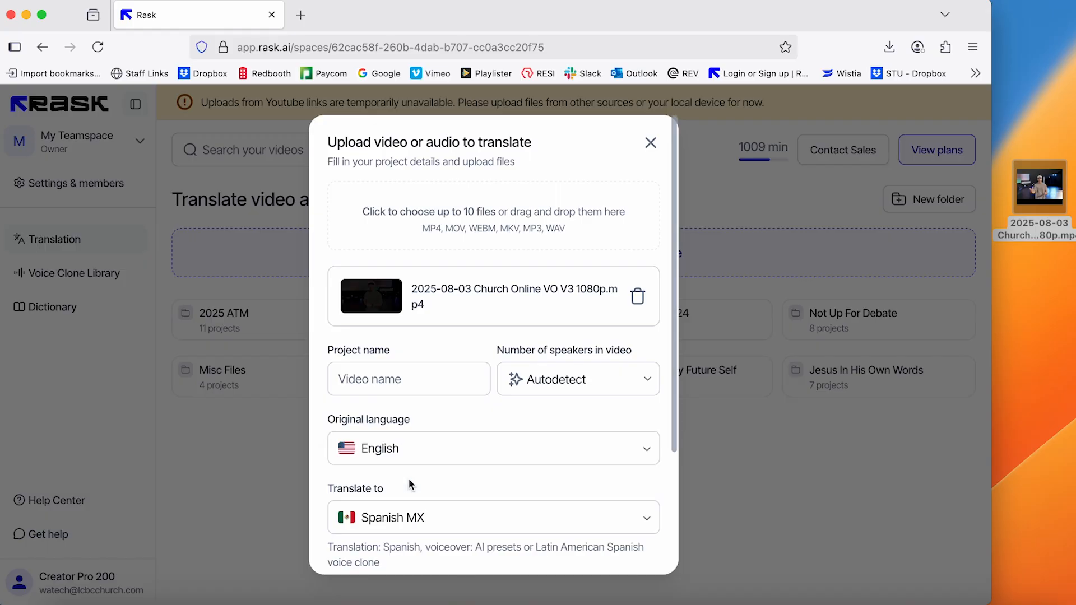
# Review the upload settings and start the video's translation
pyautogui.scroll(-2, 408, 478)
pyautogui.scroll(-5, 409, 479)
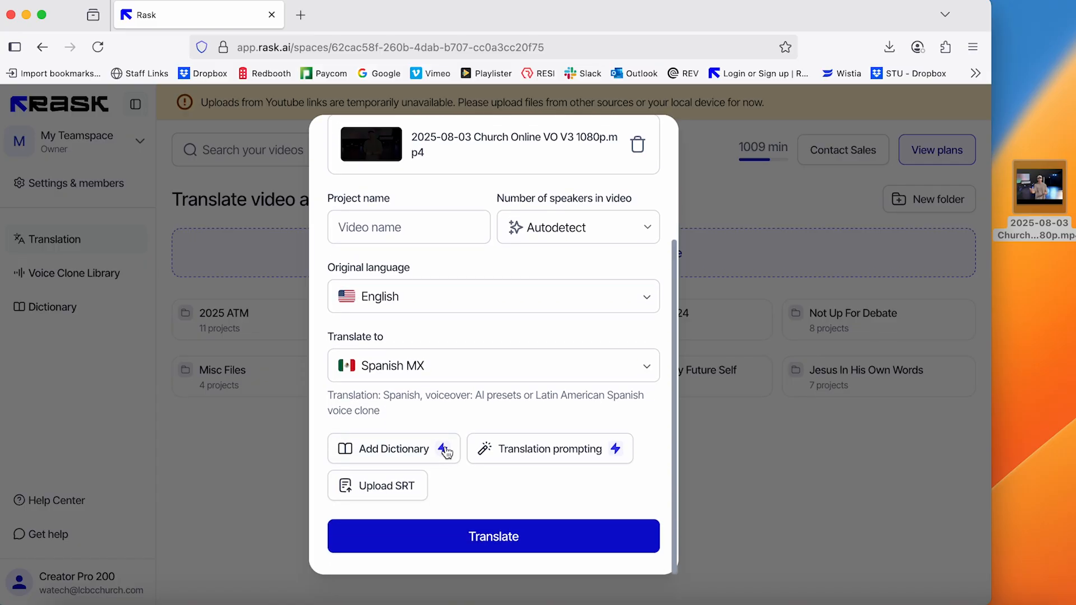
pyautogui.scroll(7, 478, 365)
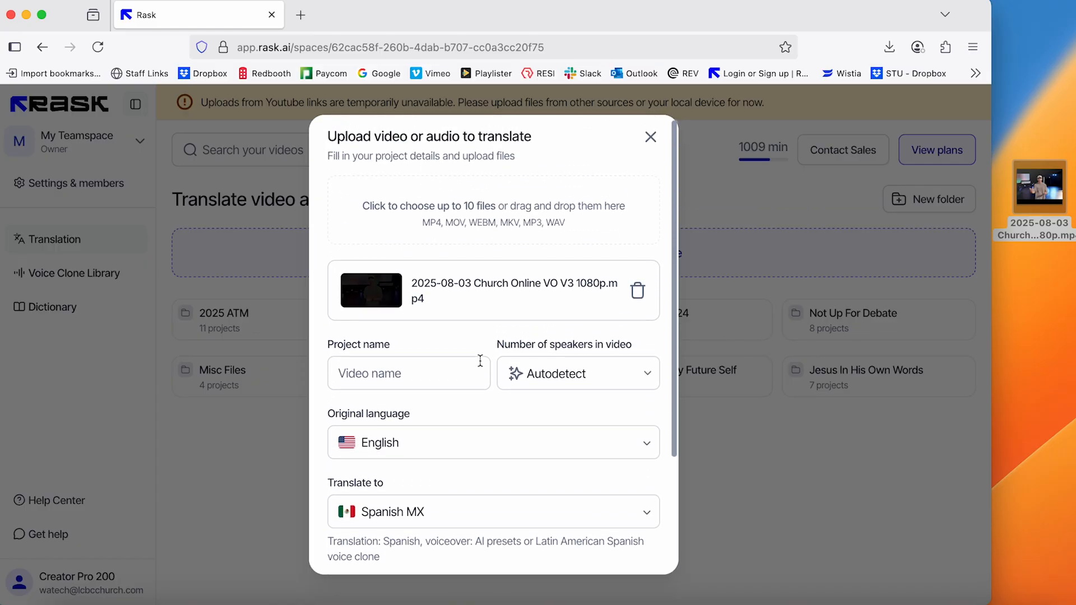
pyautogui.scroll(-6, 480, 361)
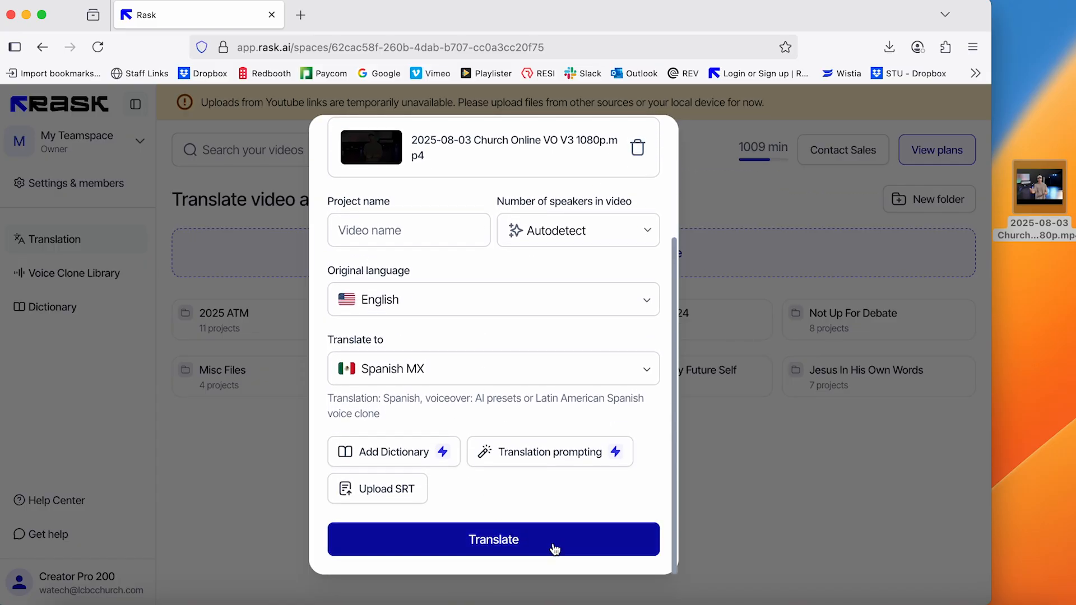
pyautogui.click(555, 548)
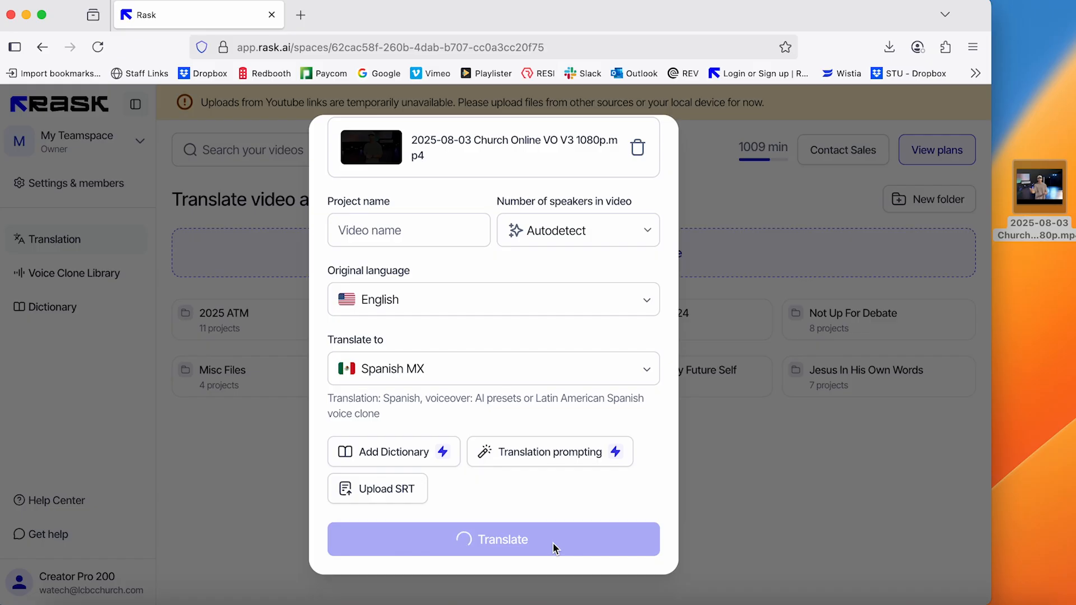
# Open the 2025-08-03 Church Online VO V3 1080p project and dismiss the tip about translating into several languages
pyautogui.scroll(3, 552, 542)
pyautogui.scroll(3, 552, 548)
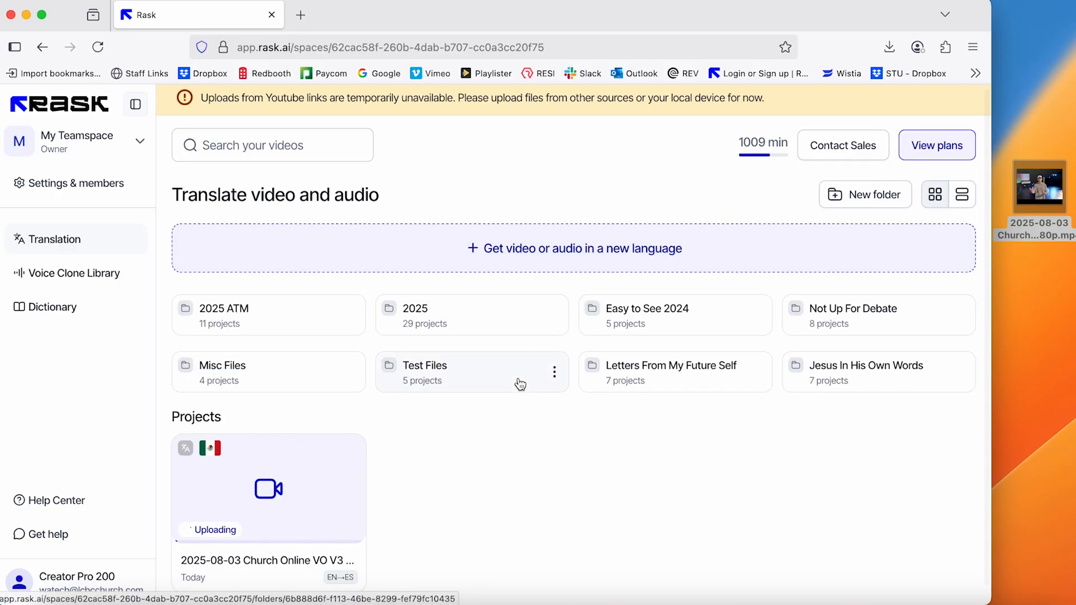
pyautogui.scroll(-1, 518, 381)
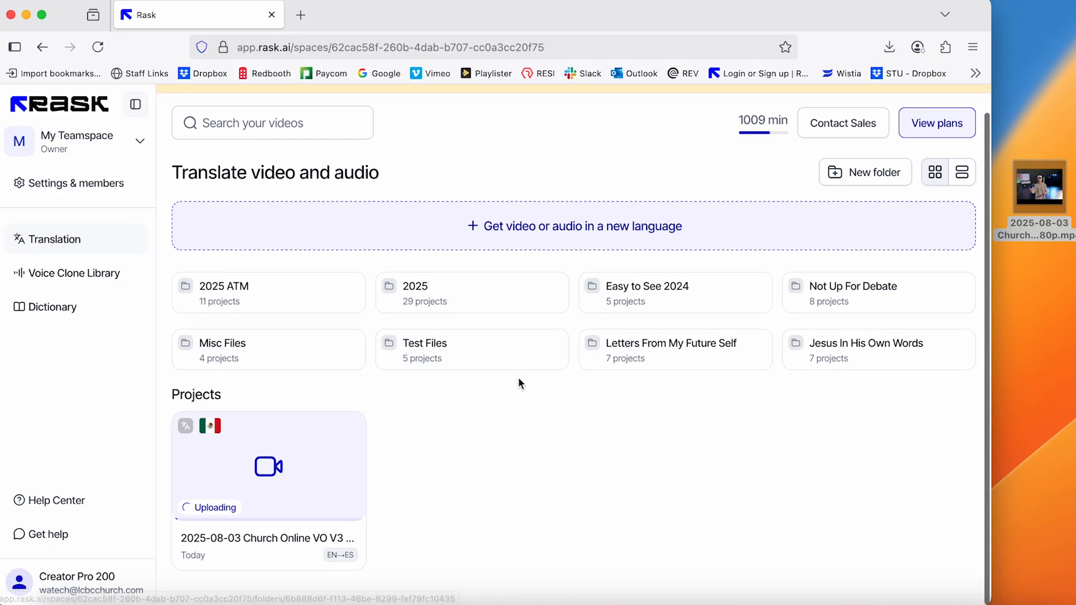
pyautogui.click(295, 478)
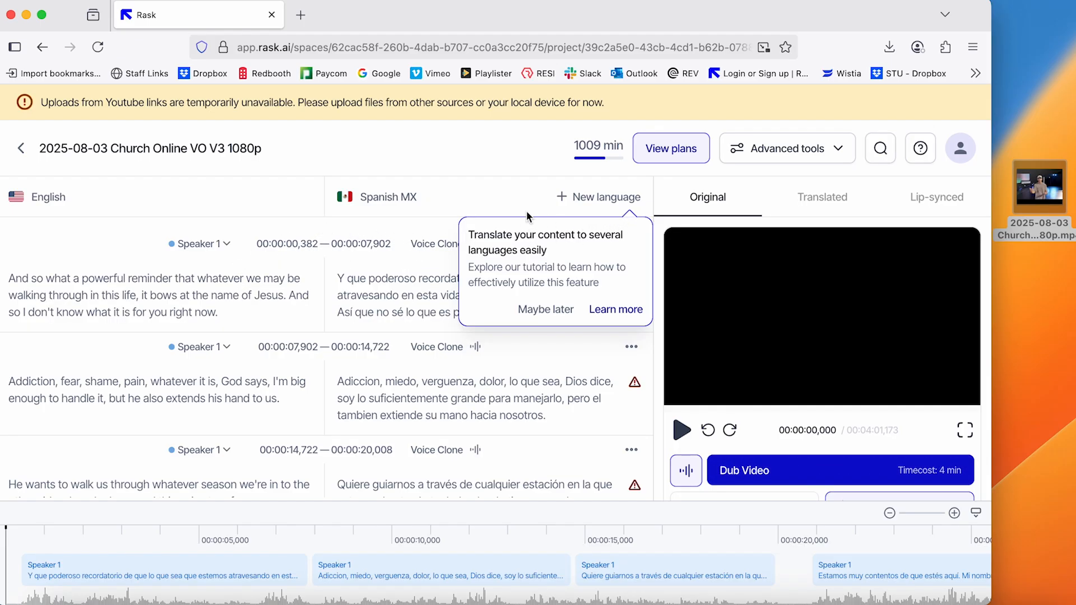
pyautogui.click(566, 313)
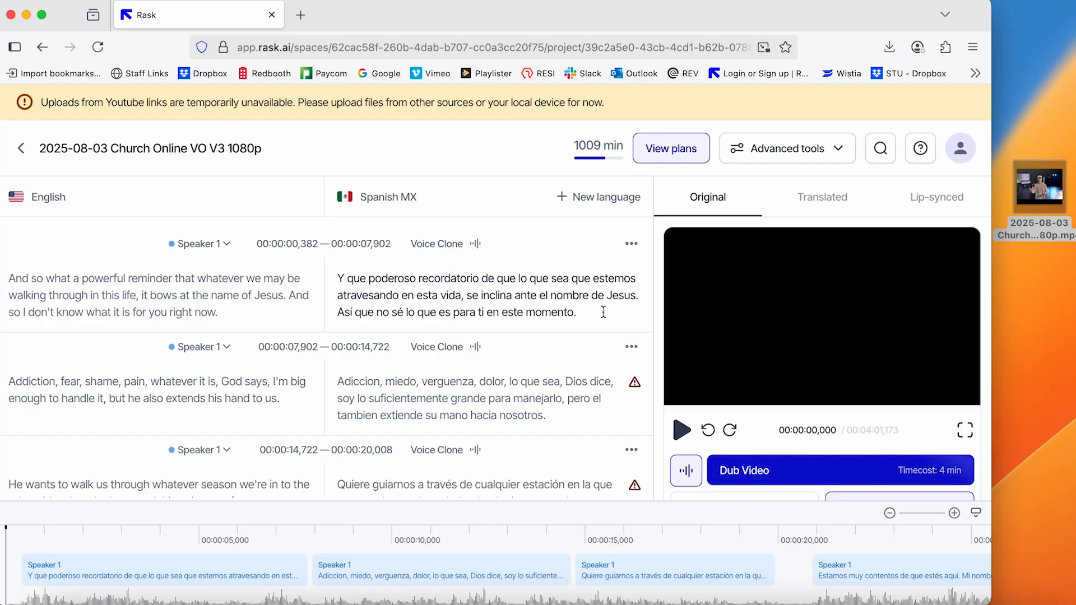
# Preview the original video, pause it, and extend the end of the second speech segment to 00:00:14,821
pyautogui.click(680, 433)
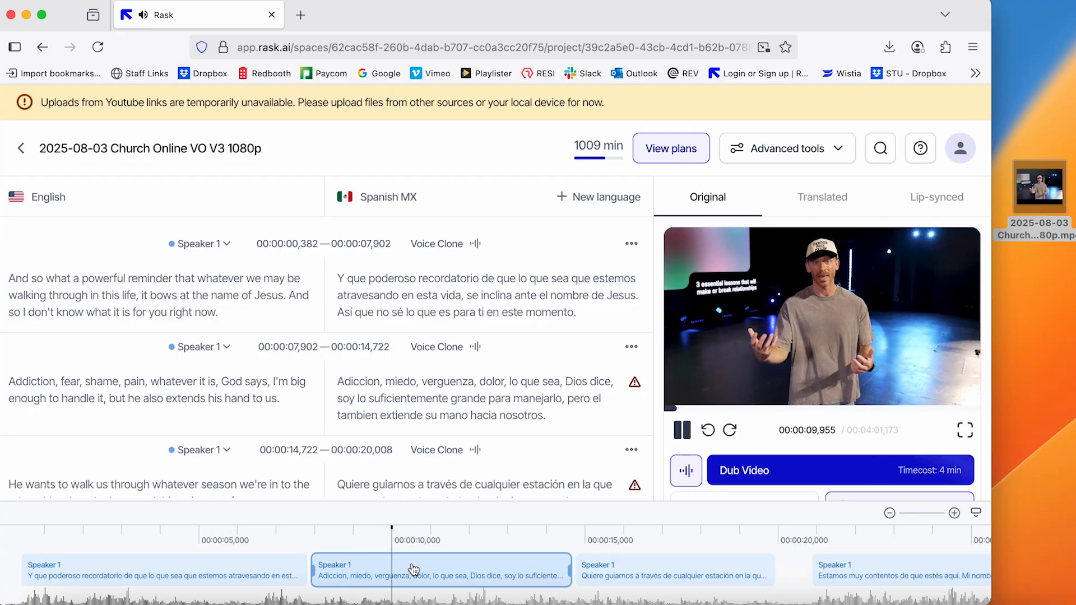
pyautogui.click(681, 429)
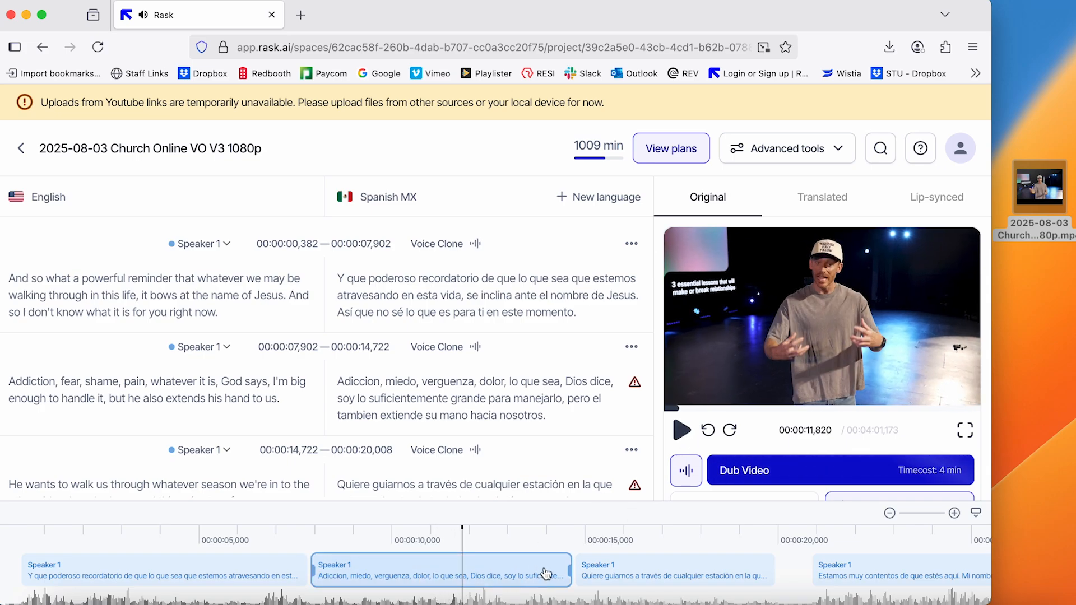
pyautogui.moveTo(569, 569); pyautogui.dragTo(574, 570)
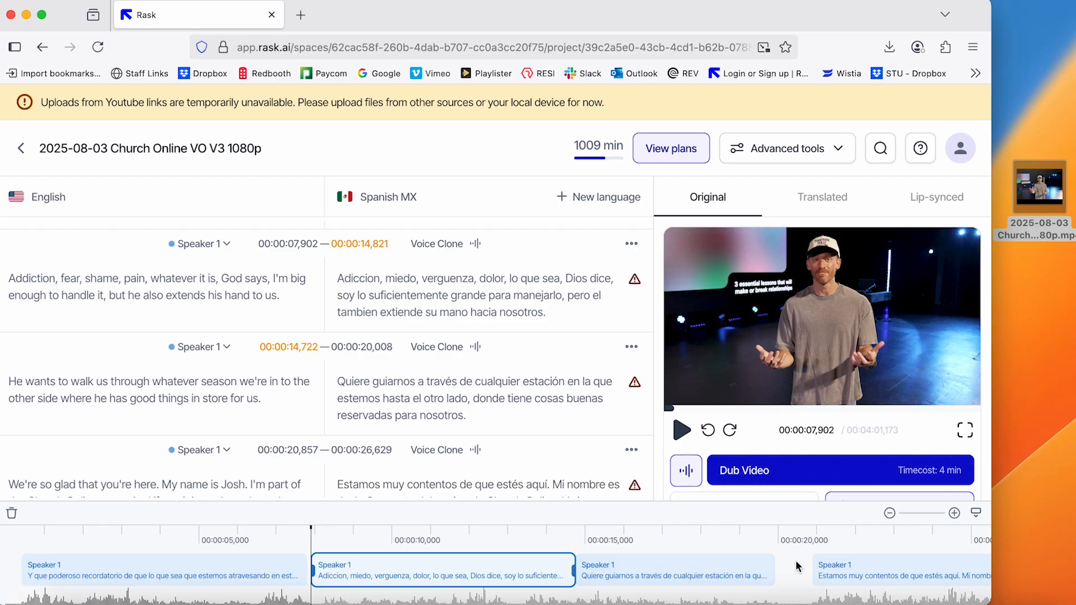
pyautogui.scroll(3, 597, 472)
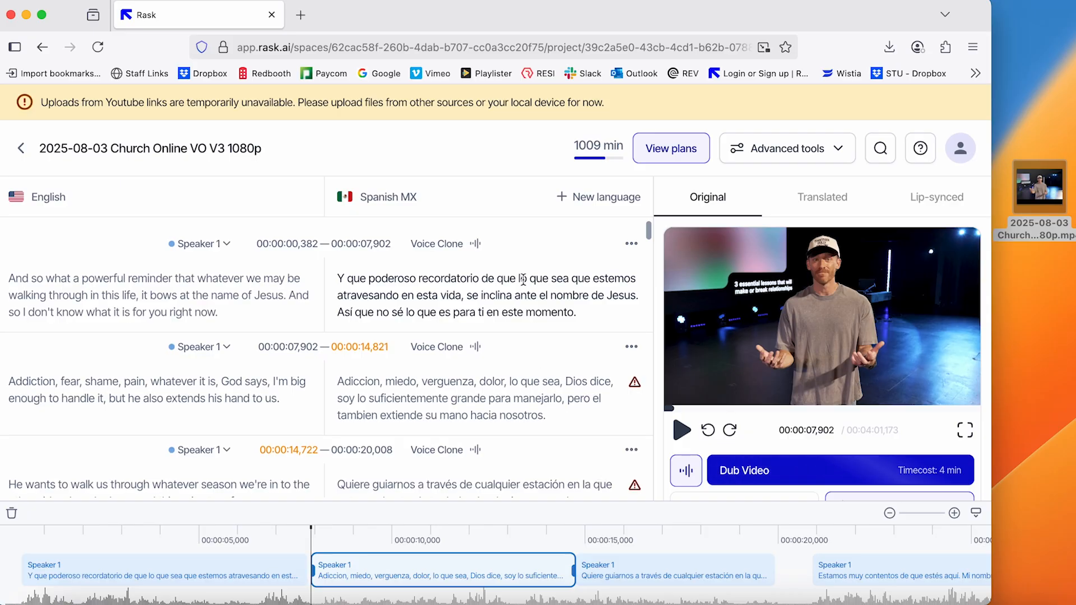
pyautogui.scroll(-1, 522, 278)
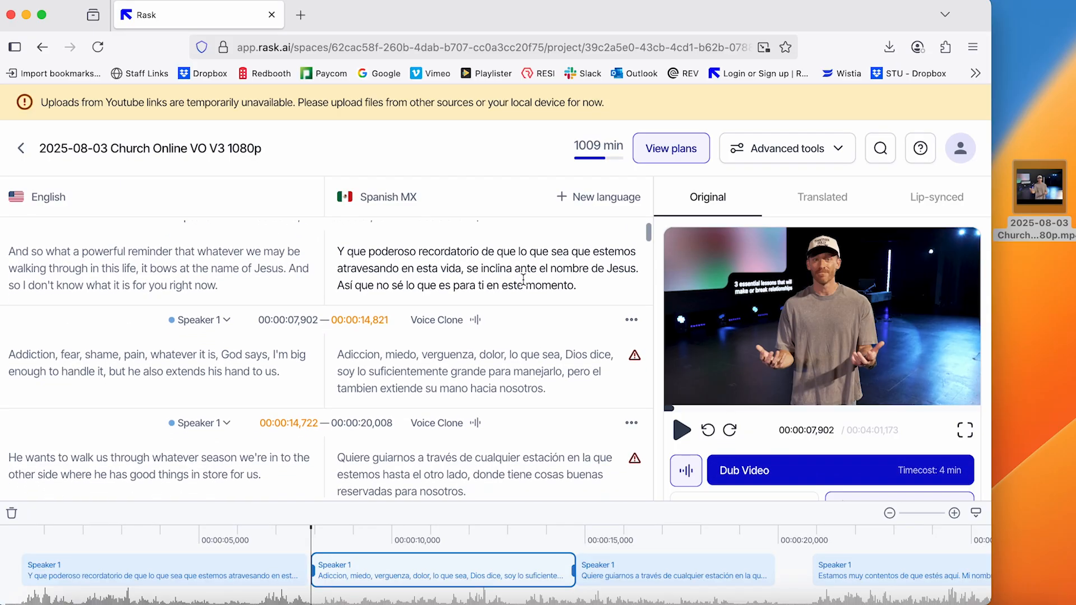
# Raise Speaker 1's Voice Clone expressiveness to the fourth level and similarity & accent to the fifth, and save the speaker voices
pyautogui.click(685, 473)
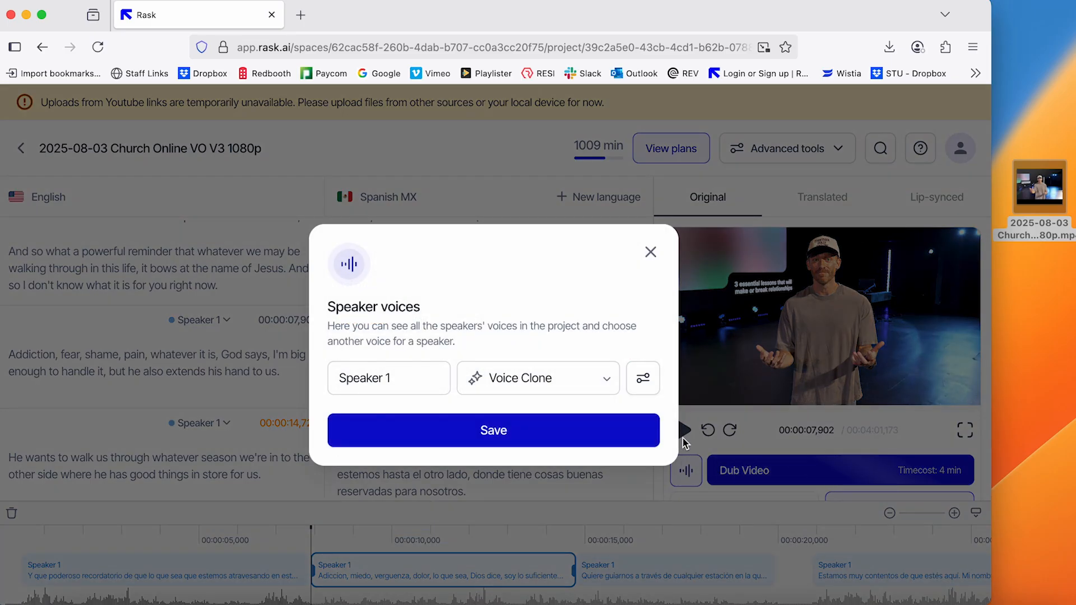
pyautogui.click(642, 380)
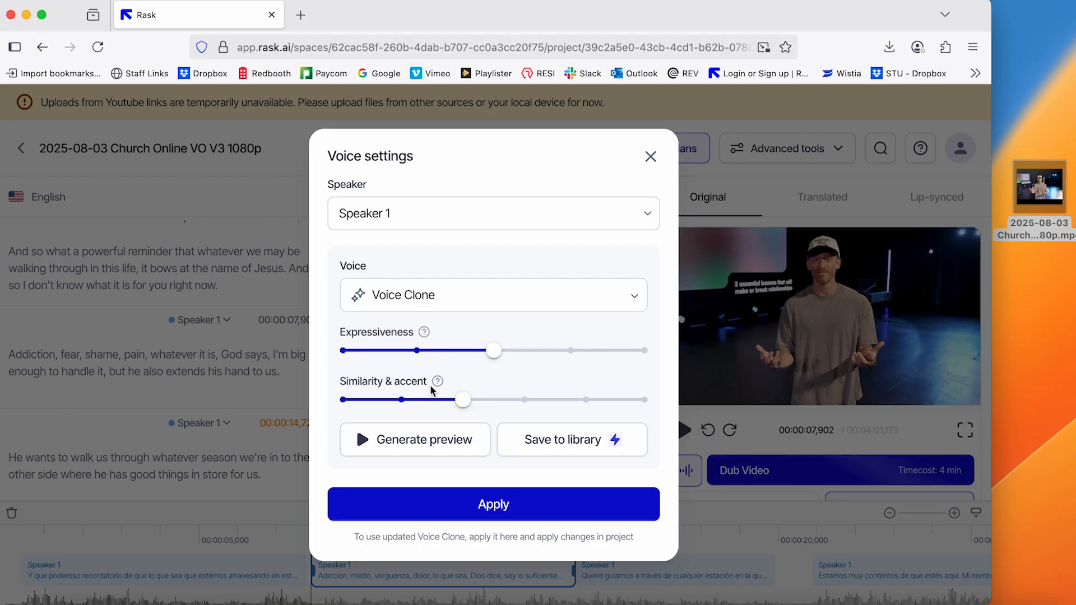
pyautogui.click(569, 352)
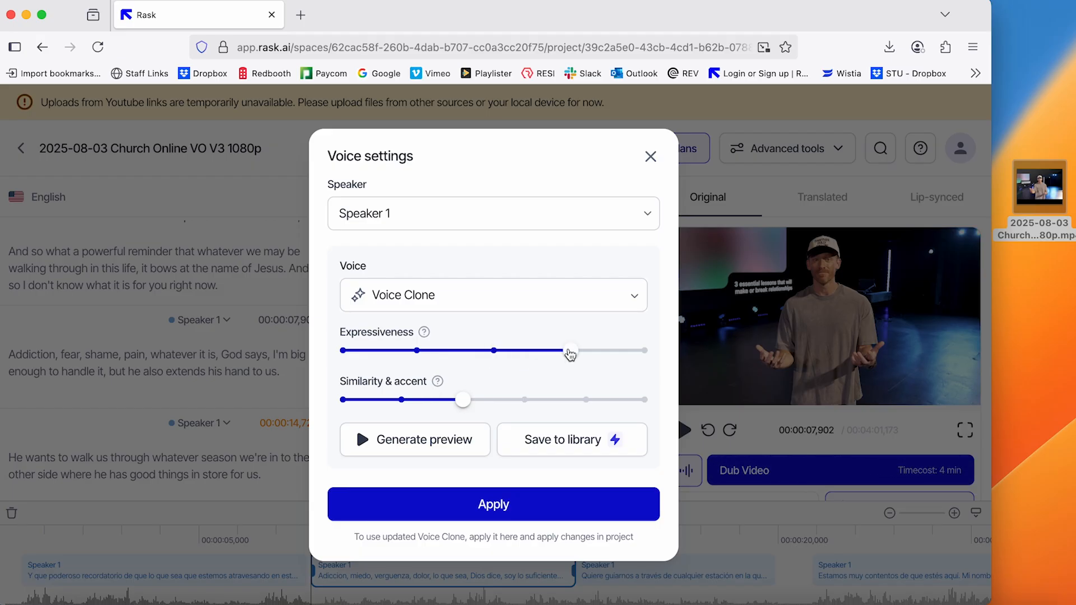
pyautogui.click(587, 400)
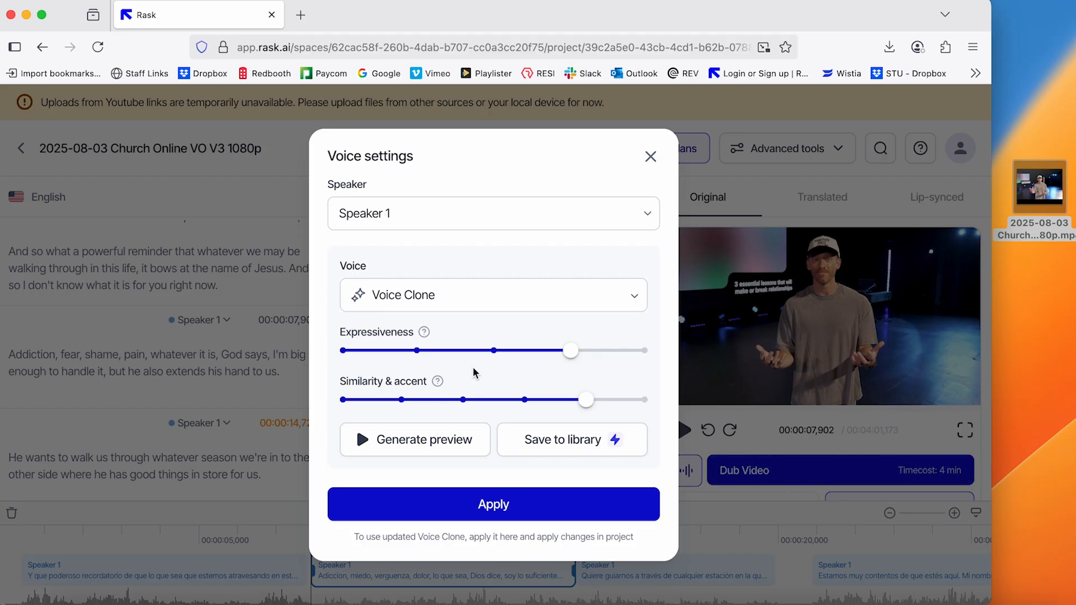
pyautogui.click(510, 503)
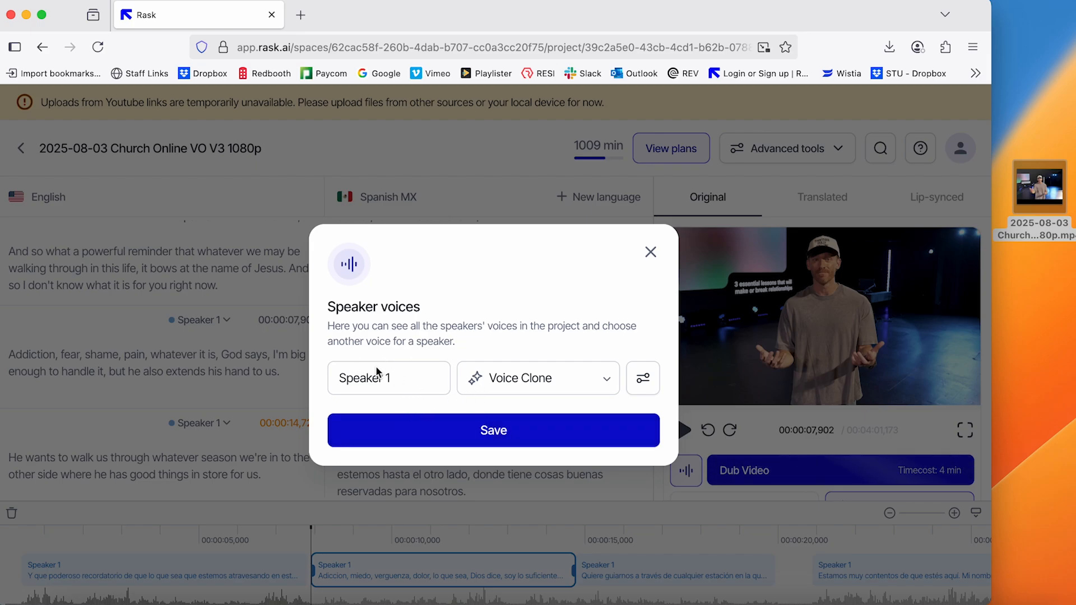
pyautogui.click(527, 432)
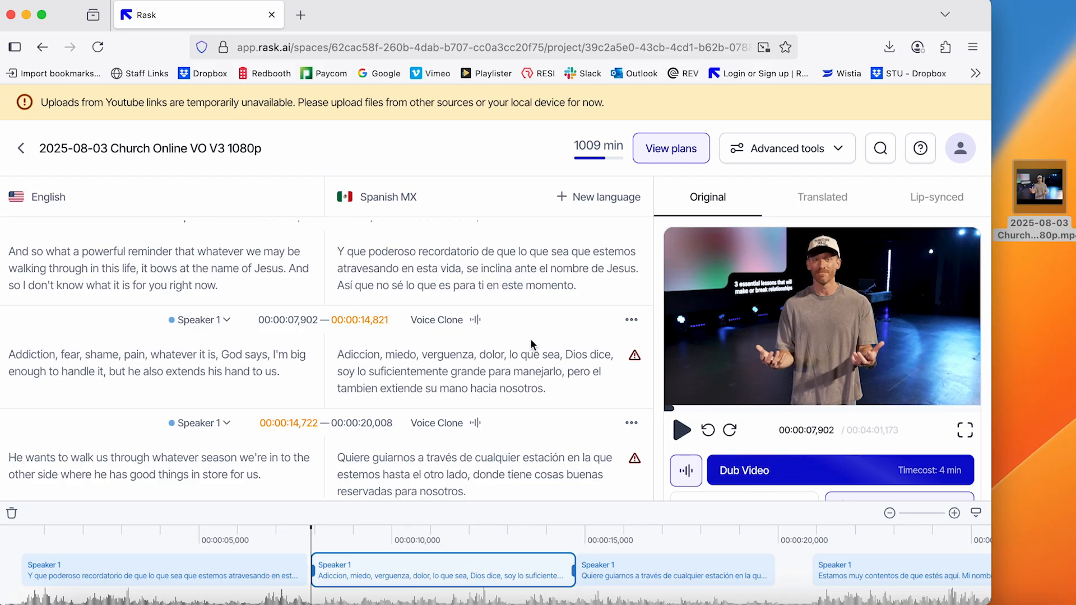
# Rewrite the overlong Spanish text of the segment starting at 00:00:07,902 with AI and apply the shorter version
pyautogui.moveTo(631, 361)
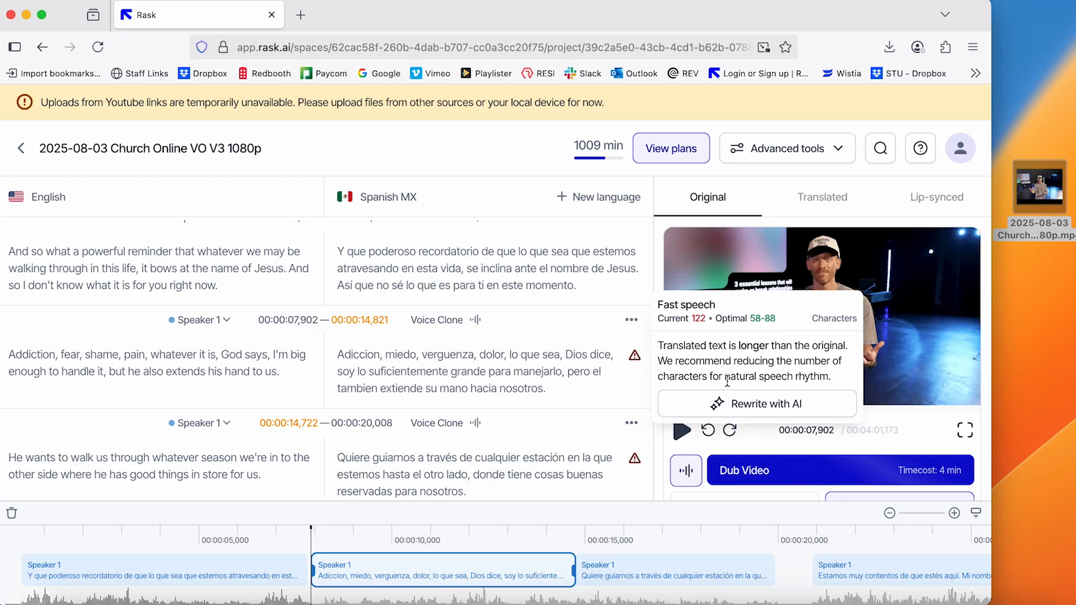
pyautogui.click(735, 407)
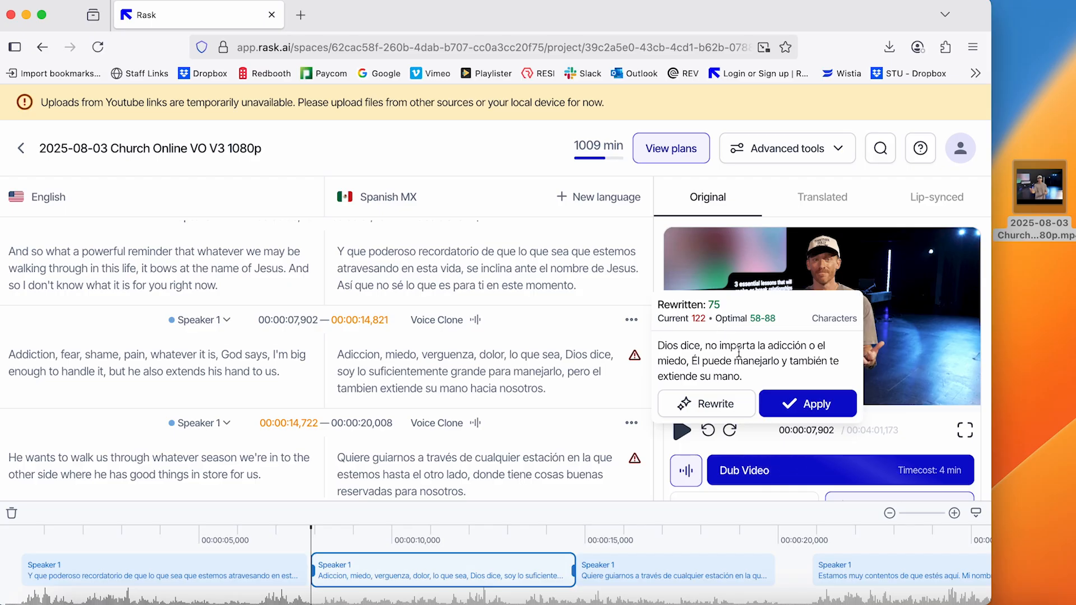
pyautogui.click(804, 403)
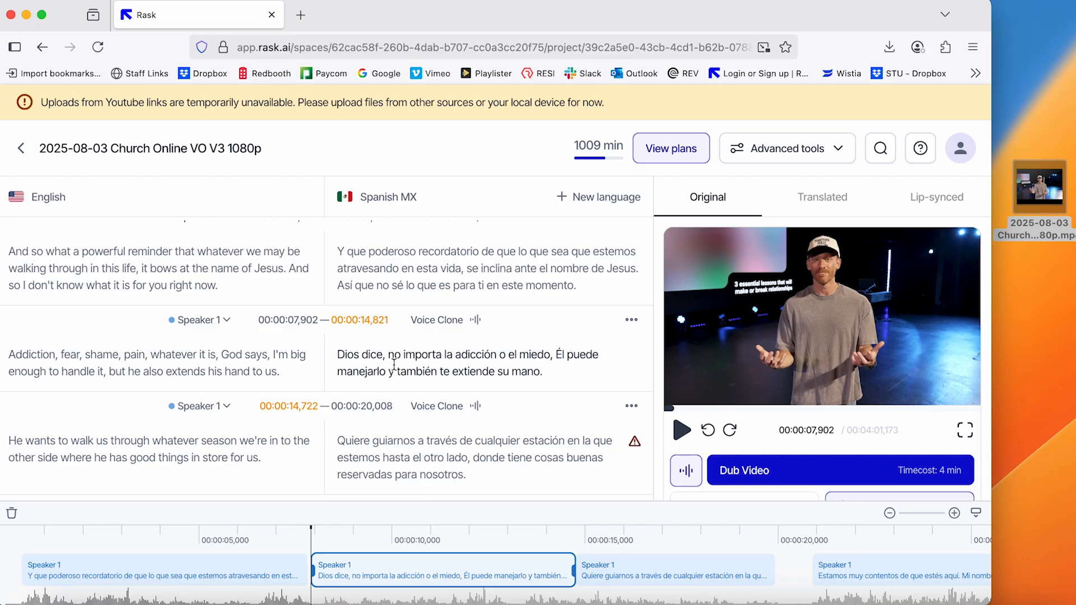
# Generate and apply AI rewrites for the Spanish text of the segments starting at 00:00:14,722 and 00:00:20,857
pyautogui.scroll(-5, 566, 345)
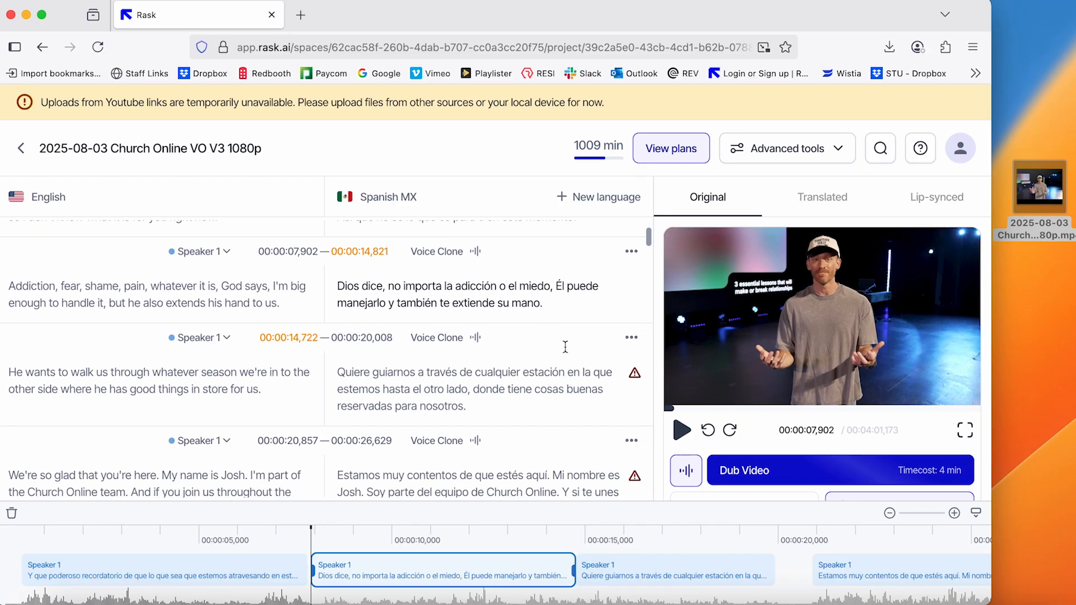
pyautogui.moveTo(636, 296)
pyautogui.click(698, 342)
pyautogui.moveTo(635, 395)
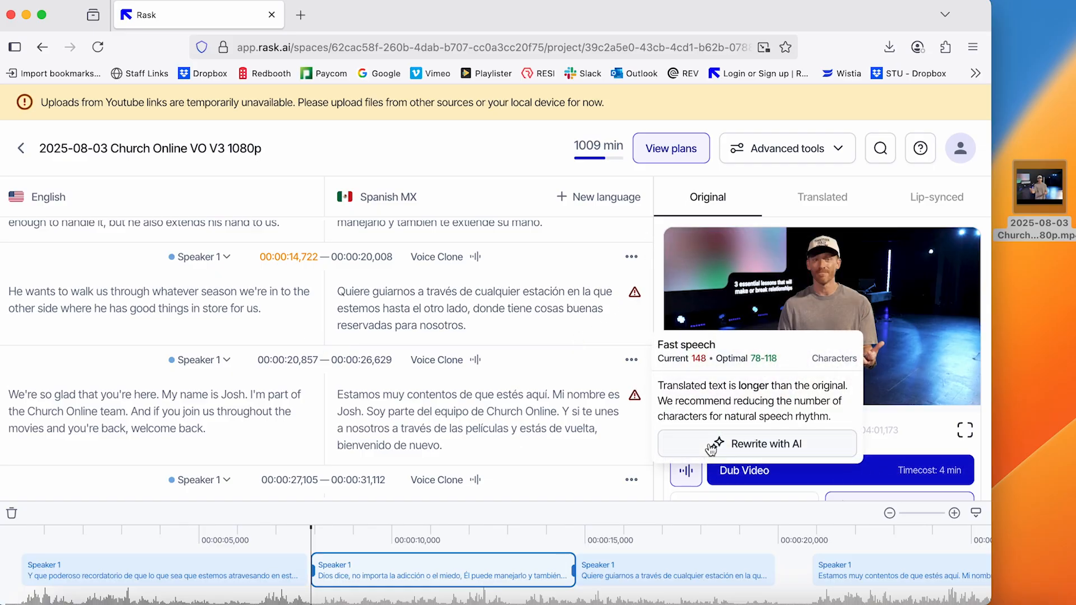
pyautogui.click(711, 449)
pyautogui.moveTo(637, 296)
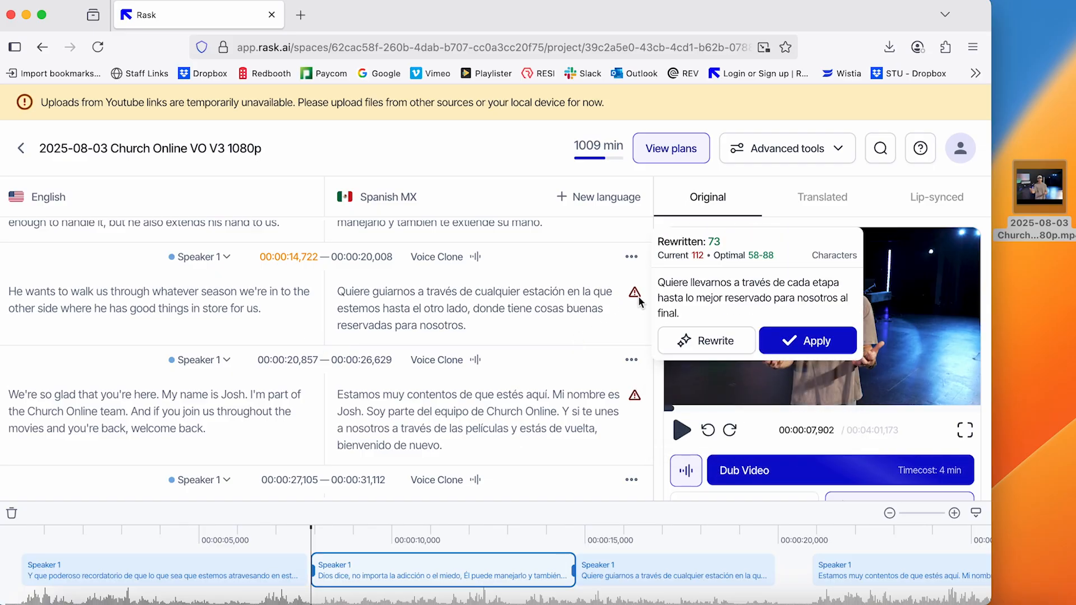
pyautogui.click(813, 340)
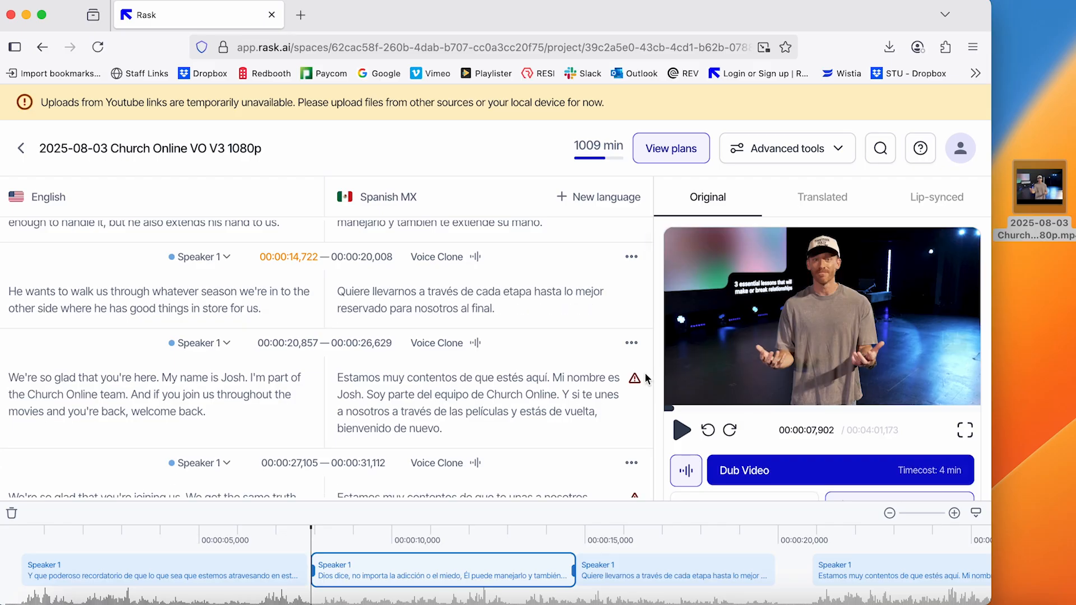
pyautogui.moveTo(639, 378)
pyautogui.click(782, 437)
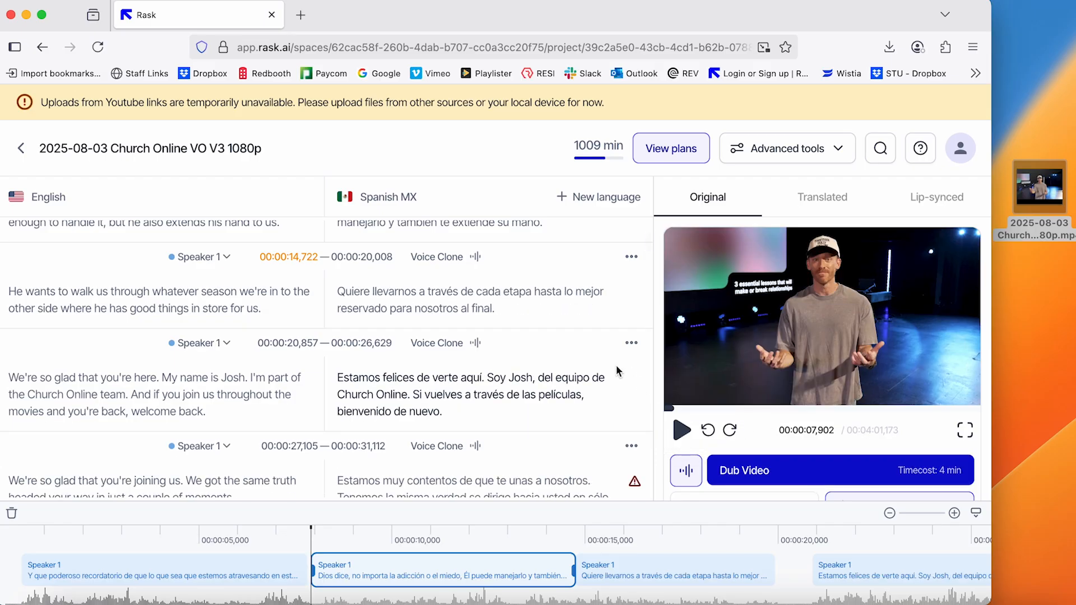
# Shorten the Spanish text of the segments starting at 00:00:27,105 and 00:00:31,638 by applying AI rewrites
pyautogui.scroll(-3, 619, 371)
pyautogui.moveTo(634, 293)
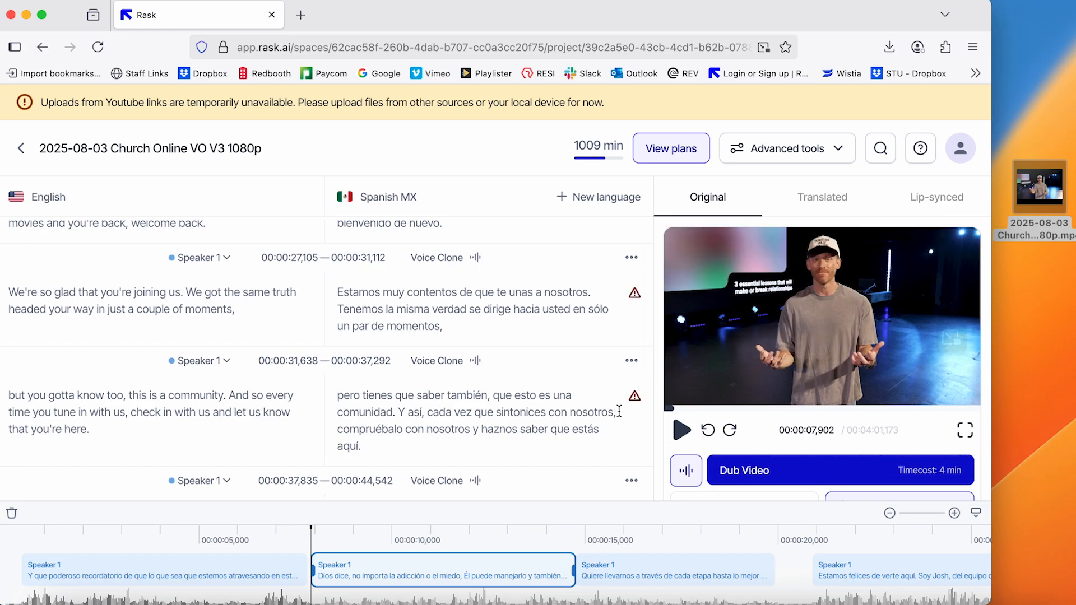
pyautogui.moveTo(628, 405)
pyautogui.click(698, 442)
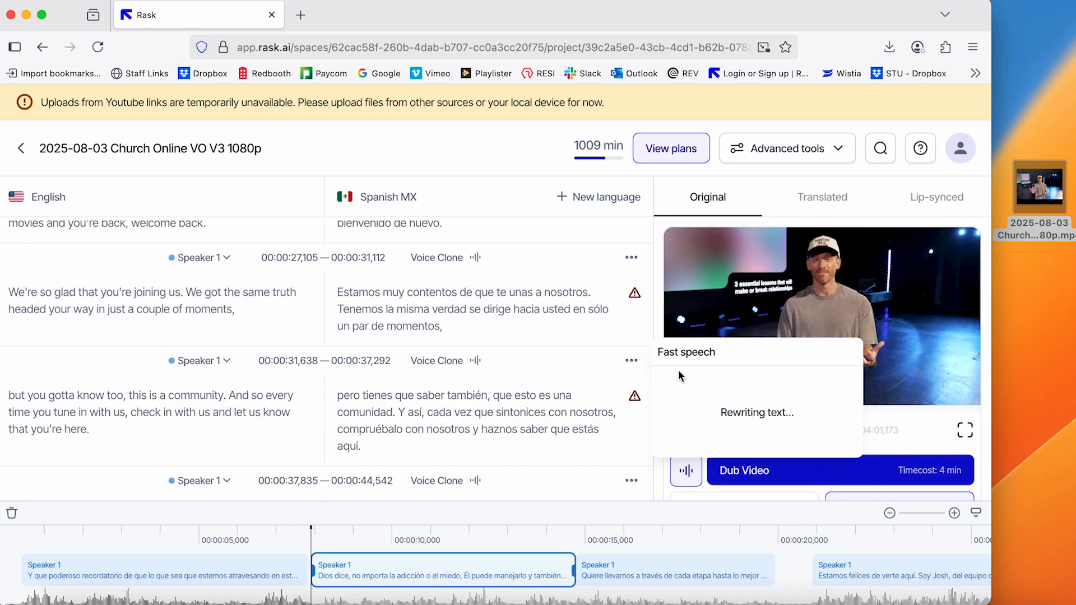
pyautogui.moveTo(639, 302)
pyautogui.click(808, 342)
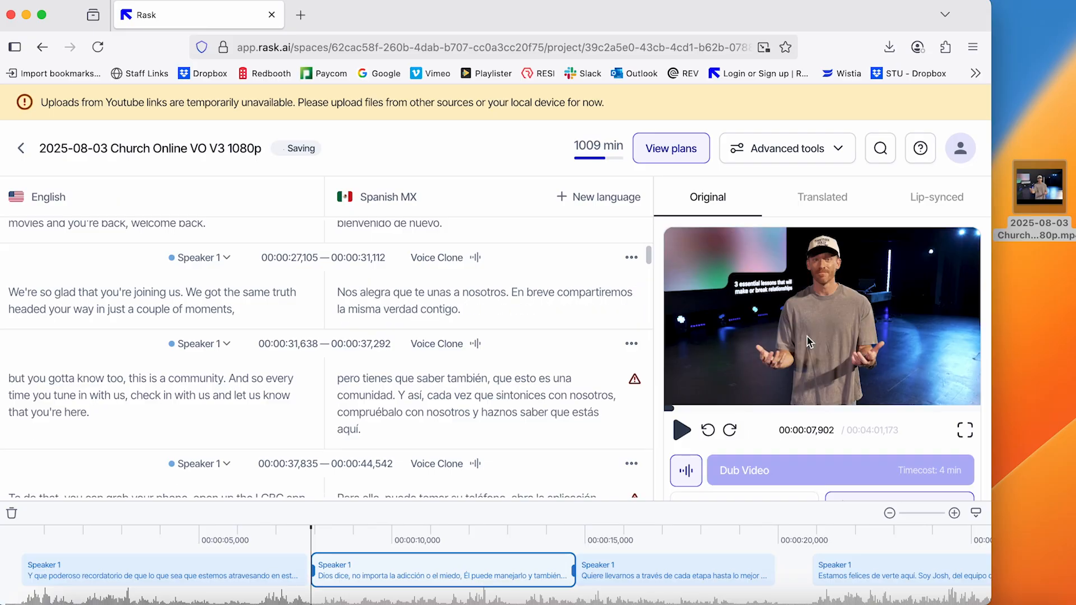
pyautogui.moveTo(636, 380)
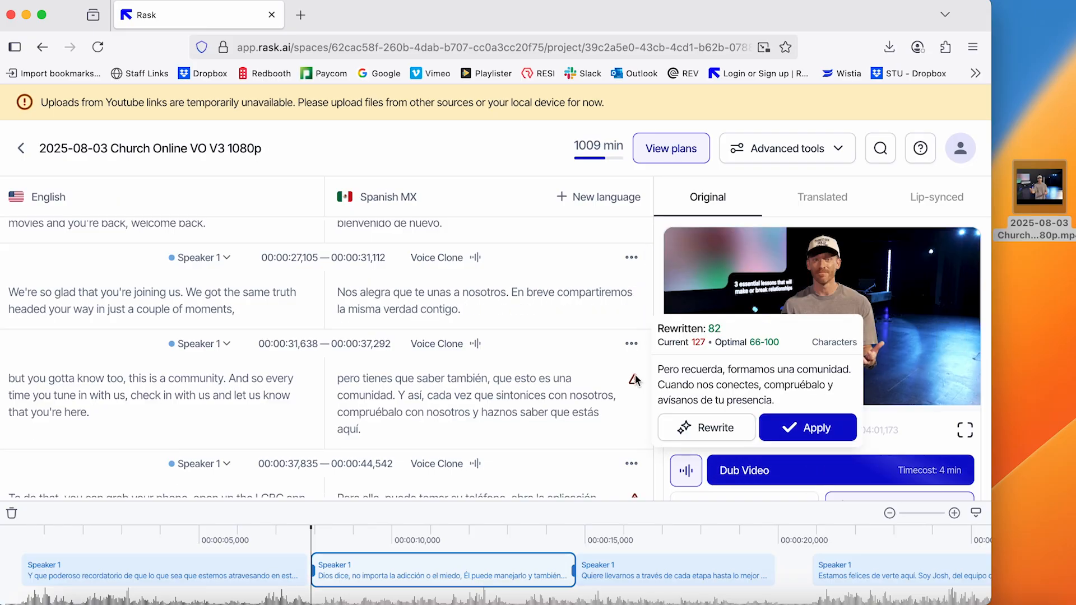
pyautogui.click(810, 427)
# Resolve the fast-speech warnings on the segments starting at 00:00:37,835 and 00:00:52,702 by generating and applying AI rewrites
pyautogui.scroll(-4, 556, 360)
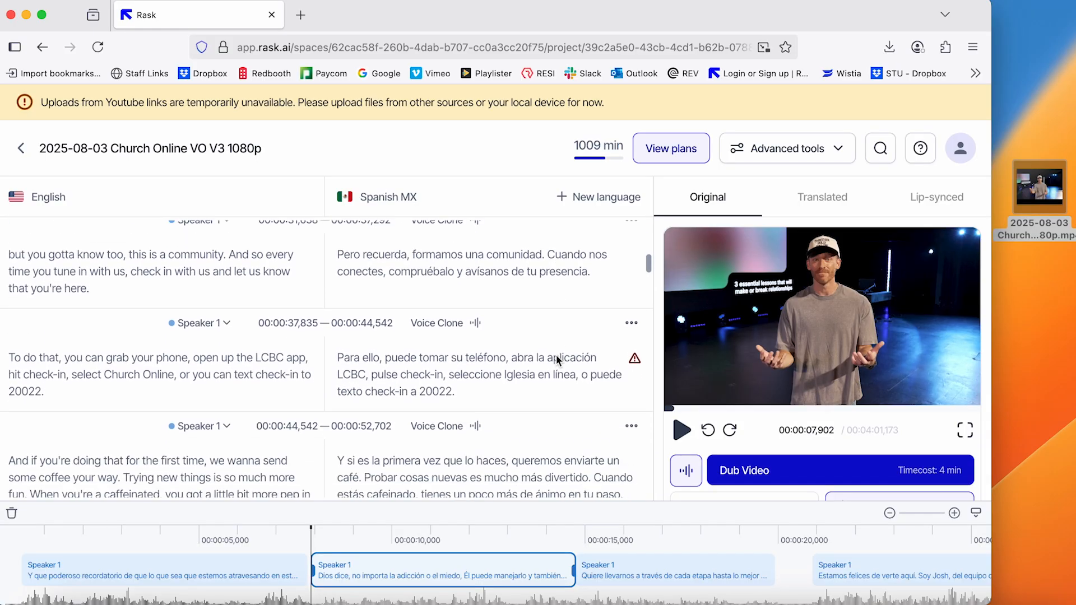
pyautogui.moveTo(642, 284)
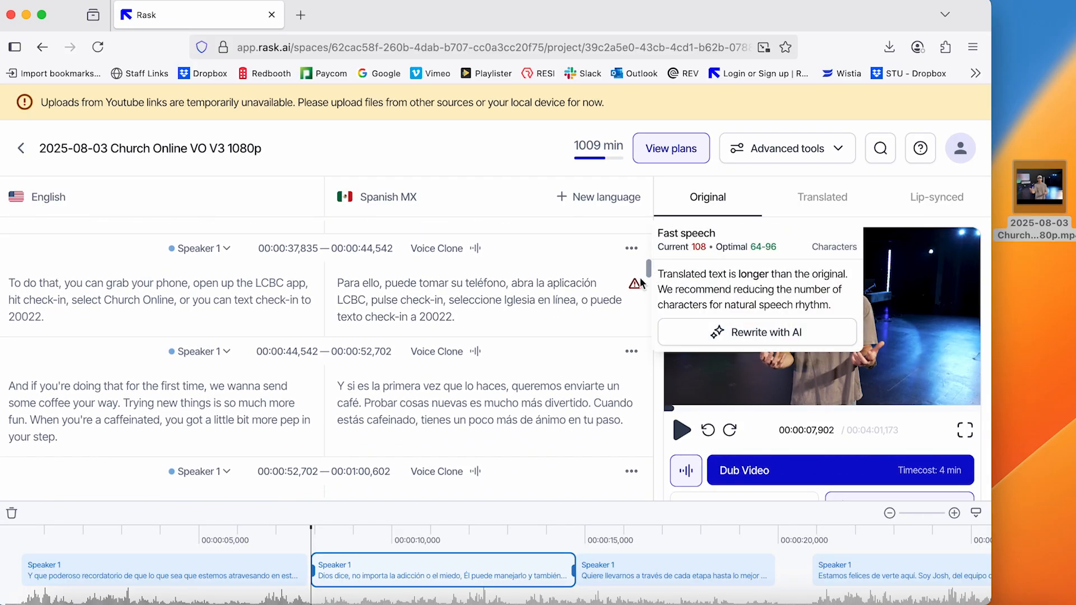
pyautogui.click(732, 332)
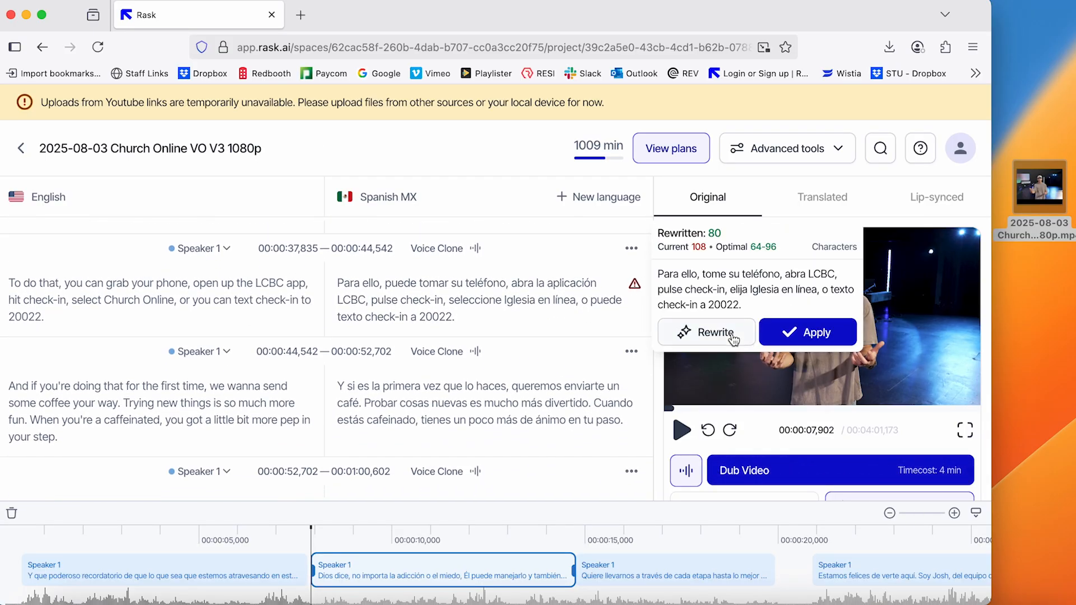
pyautogui.click(816, 333)
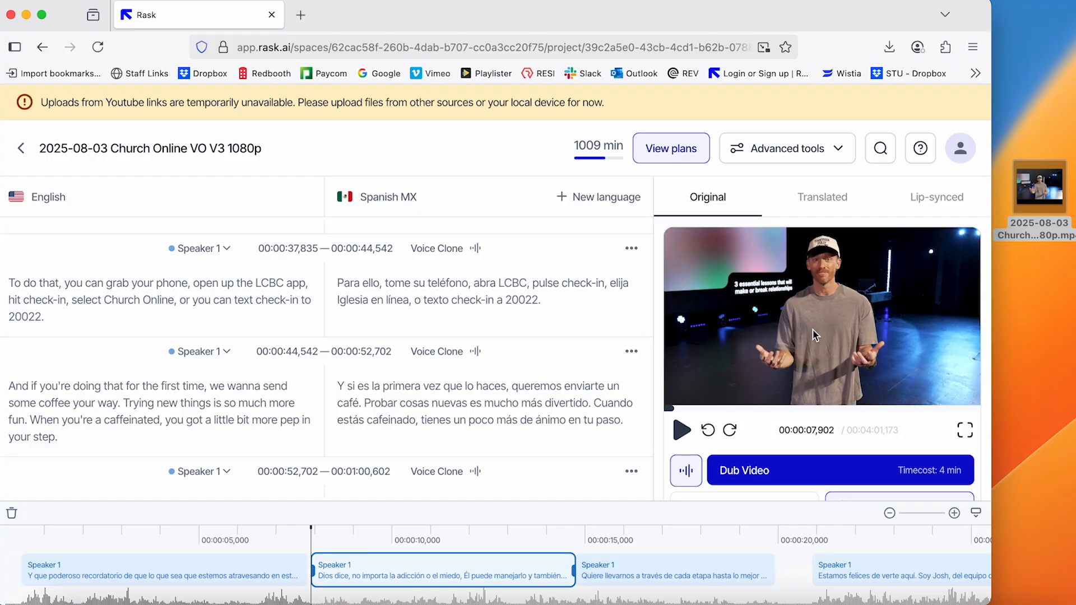
pyautogui.scroll(-1, 532, 314)
pyautogui.scroll(-2, 531, 314)
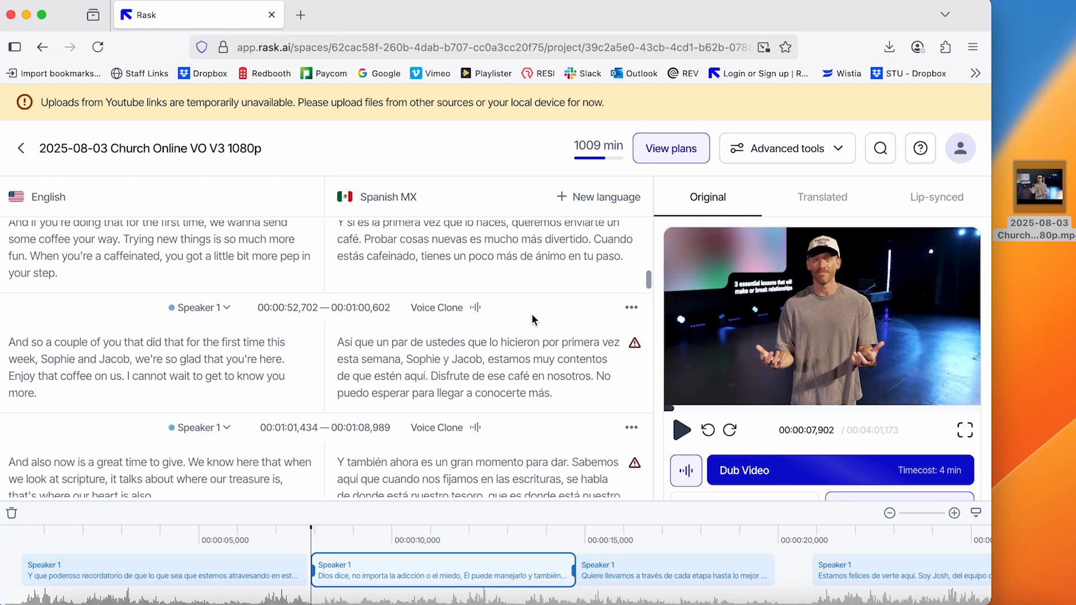
pyautogui.click(635, 343)
pyautogui.click(731, 392)
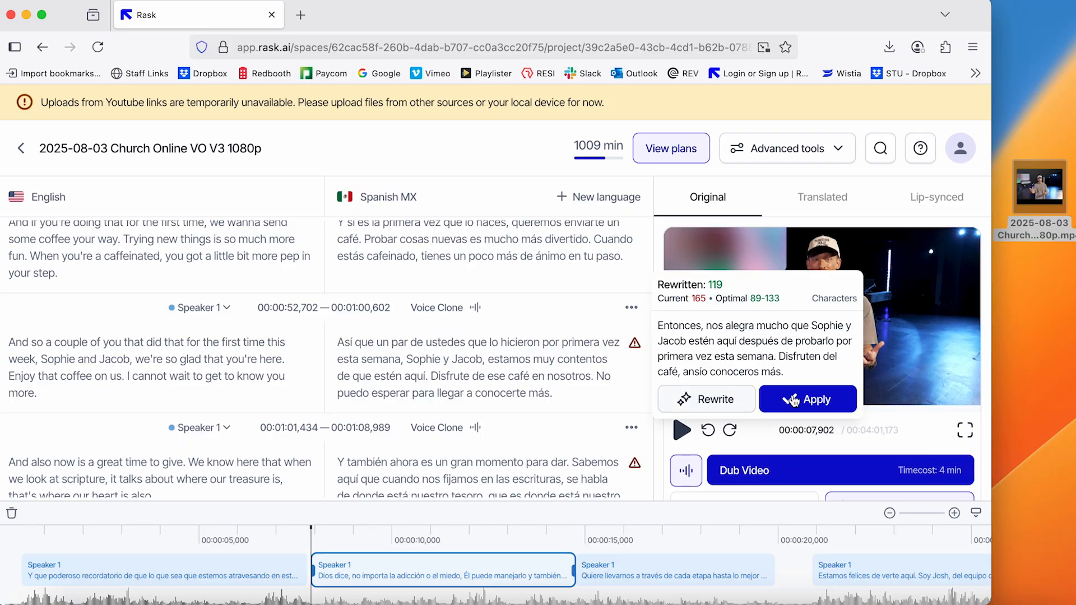
pyautogui.click(806, 401)
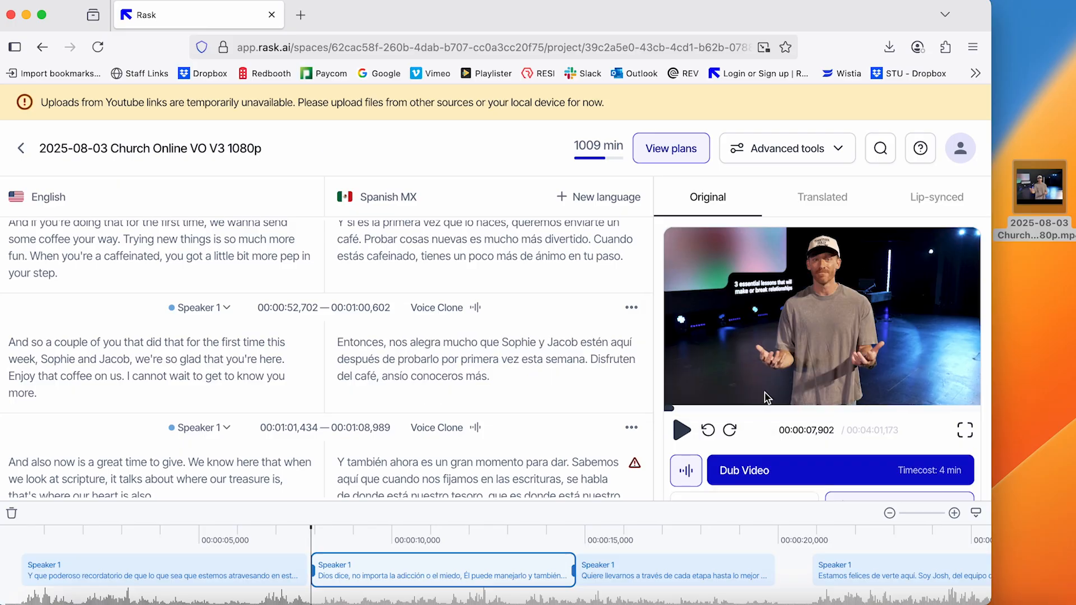
# Rewrite the flagged Spanish segments starting at 00:01:01,434 and 00:01:09,414 with AI and apply both suggestions
pyautogui.scroll(-2, 620, 365)
pyautogui.moveTo(635, 391)
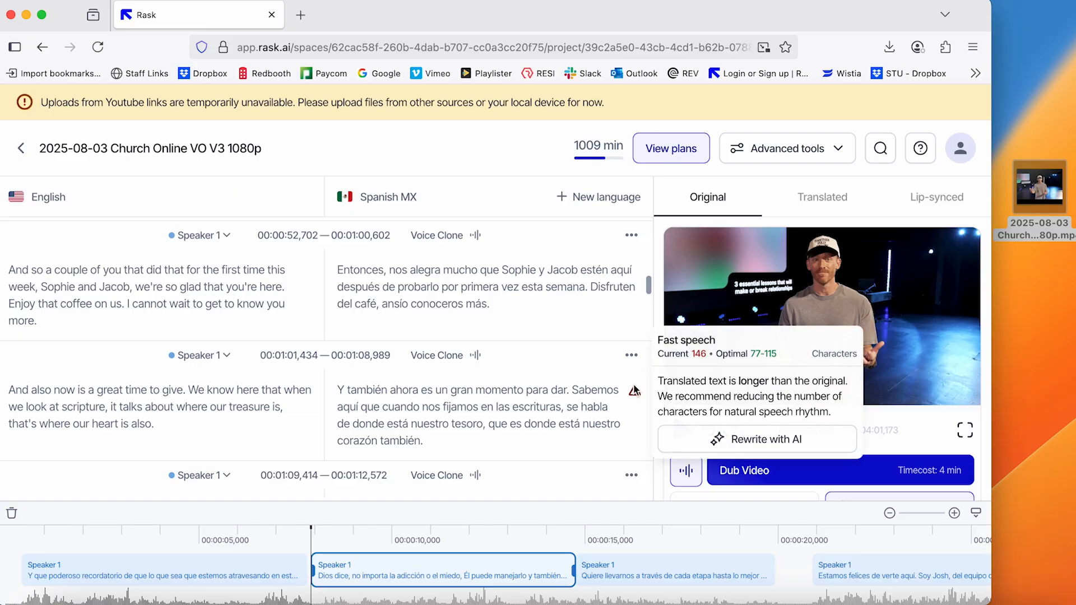
pyautogui.click(734, 444)
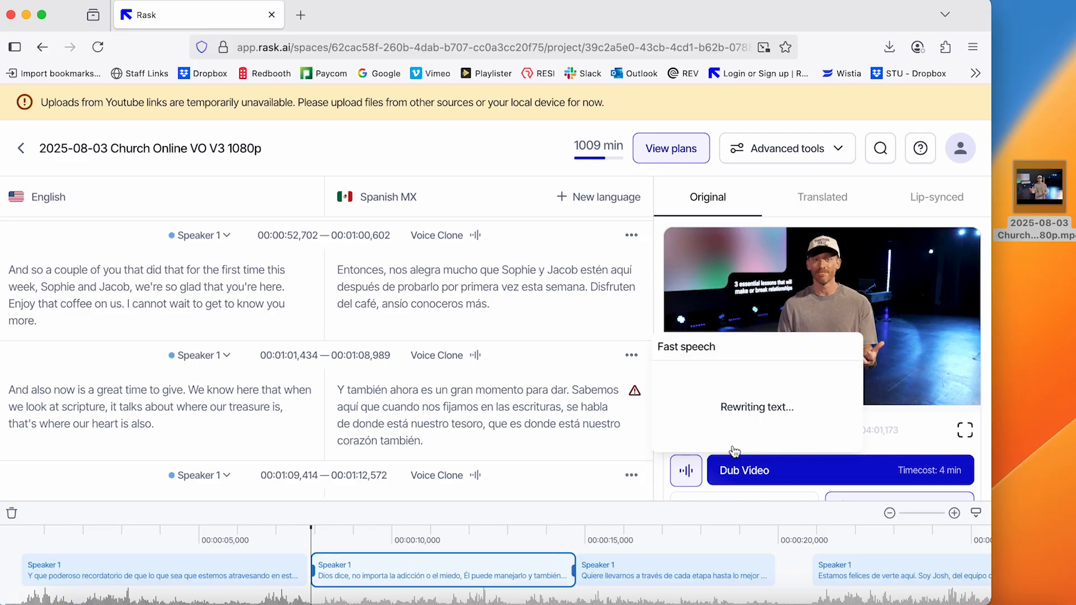
pyautogui.click(803, 449)
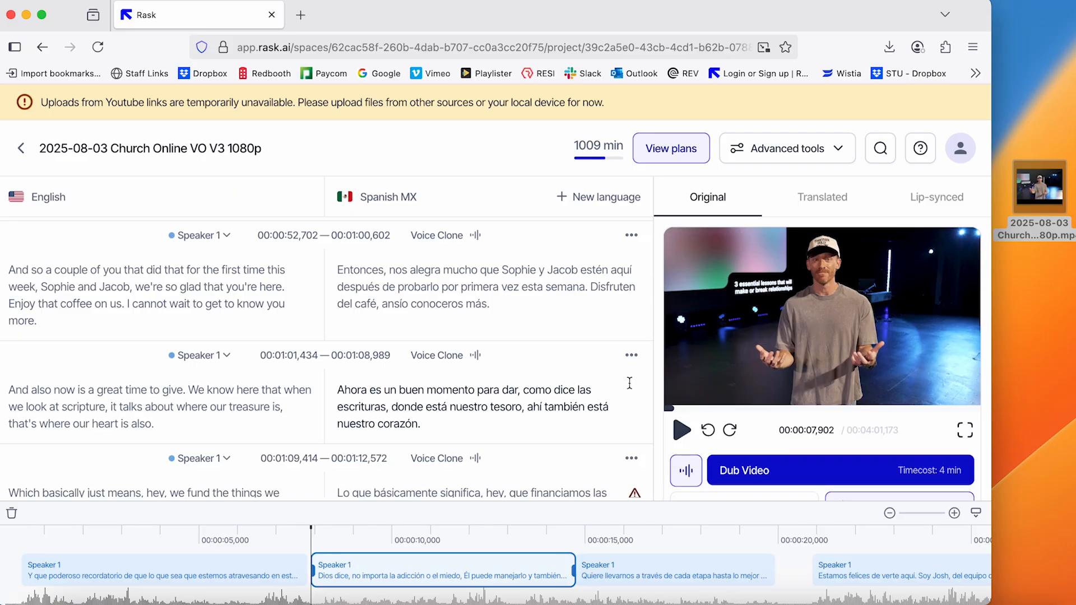
pyautogui.scroll(-2, 632, 387)
pyautogui.moveTo(634, 400)
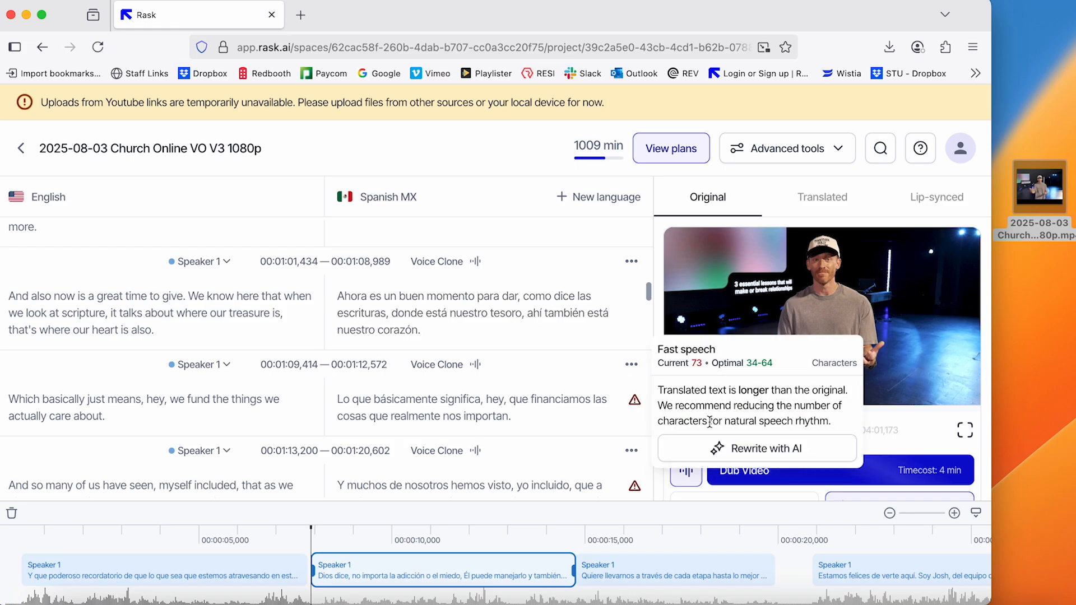
pyautogui.click(731, 447)
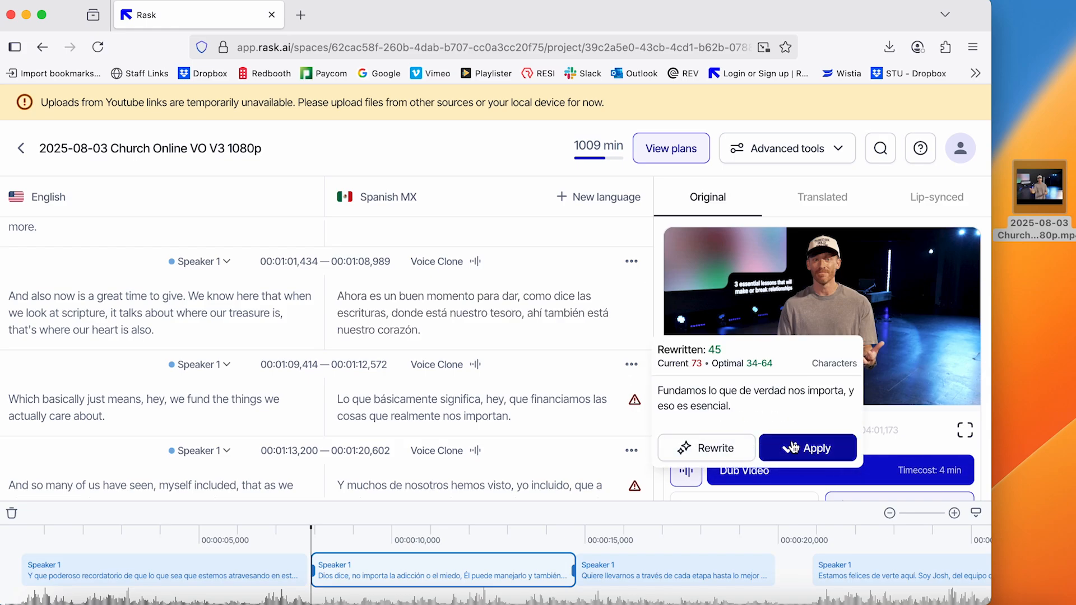
pyautogui.click(791, 447)
# Apply AI rewrites to the flagged Spanish segments starting at 00:01:13,200 and 00:01:29,448
pyautogui.scroll(-3, 604, 392)
pyautogui.click(635, 380)
pyautogui.click(712, 418)
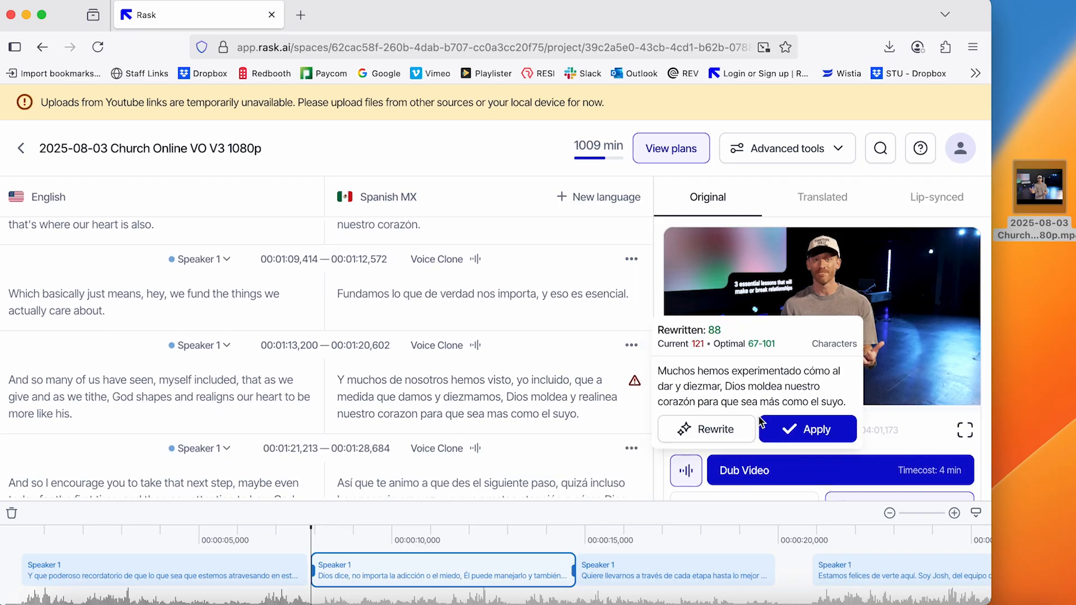
pyautogui.click(799, 429)
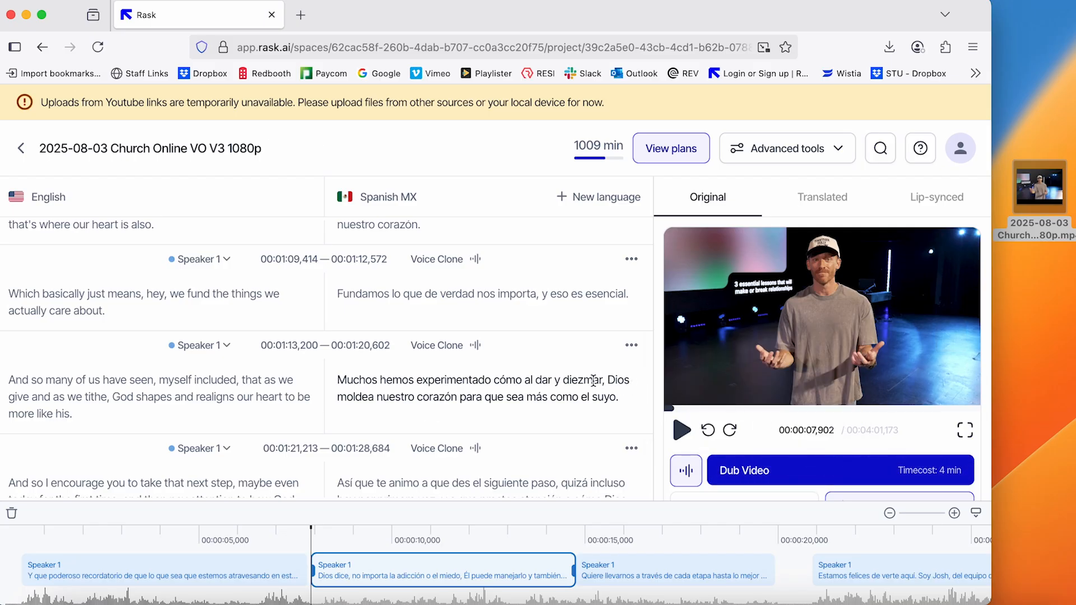
pyautogui.scroll(-5, 593, 381)
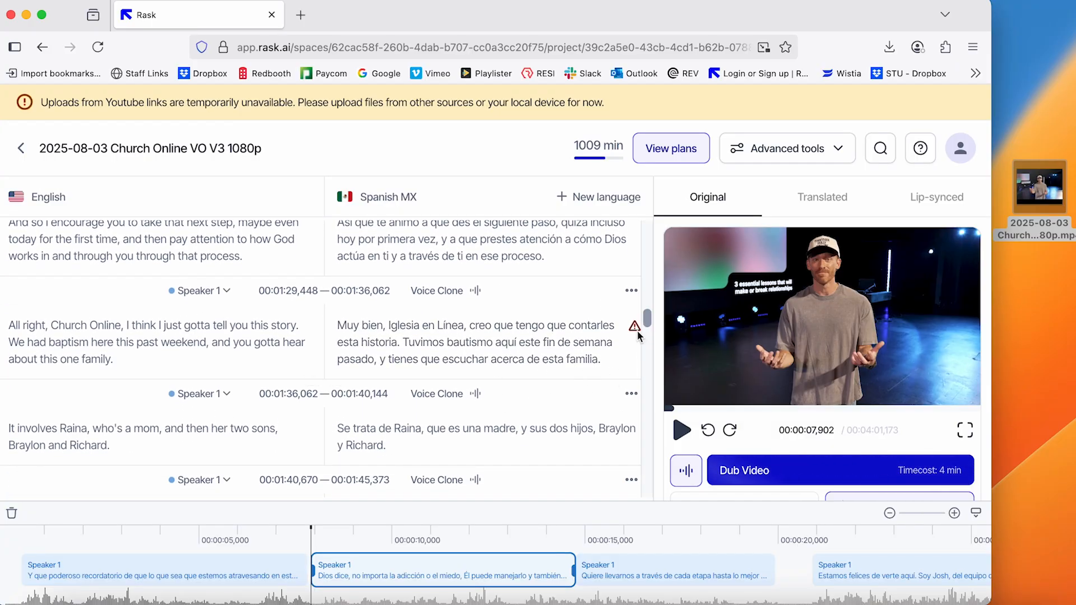
pyautogui.moveTo(637, 330)
pyautogui.click(715, 374)
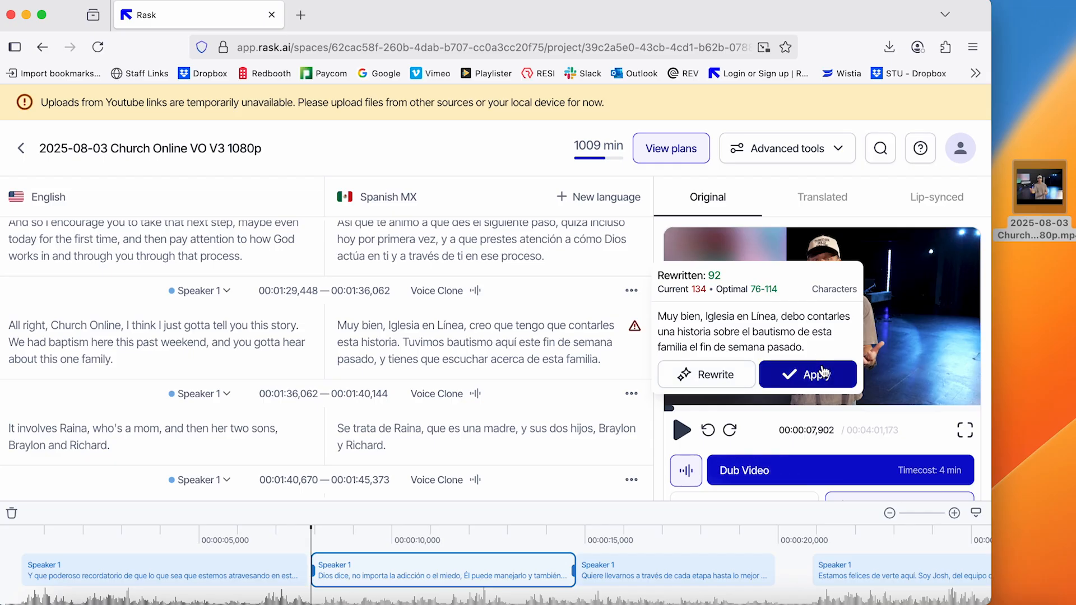
pyautogui.click(822, 373)
# Generate AI rewrites for the Spanish segments starting at 00:01:46,137 and 00:01:53,709 and apply both
pyautogui.scroll(-5, 592, 356)
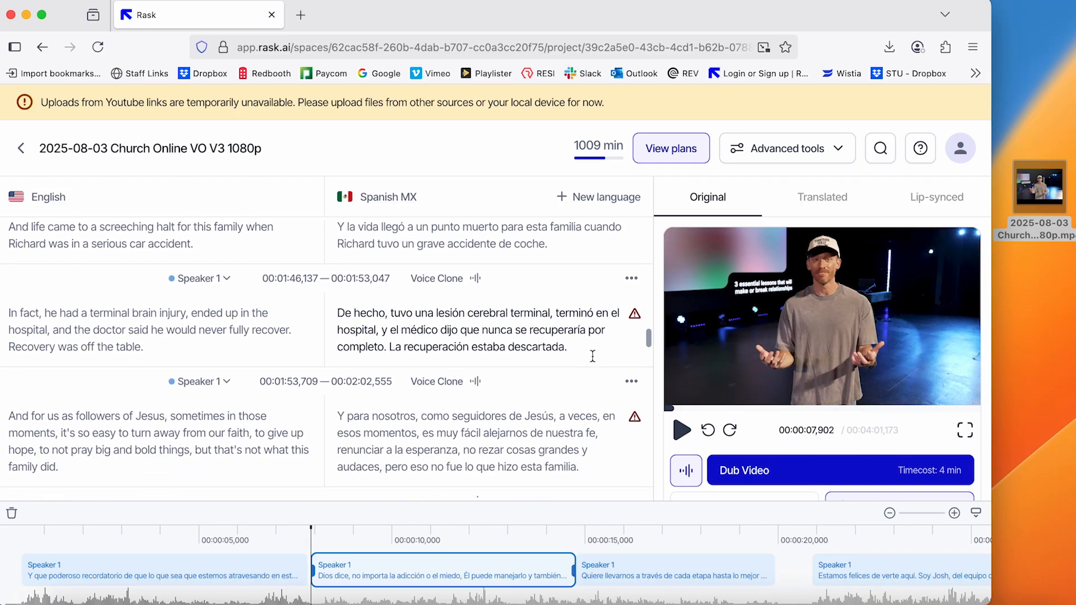
pyautogui.click(634, 314)
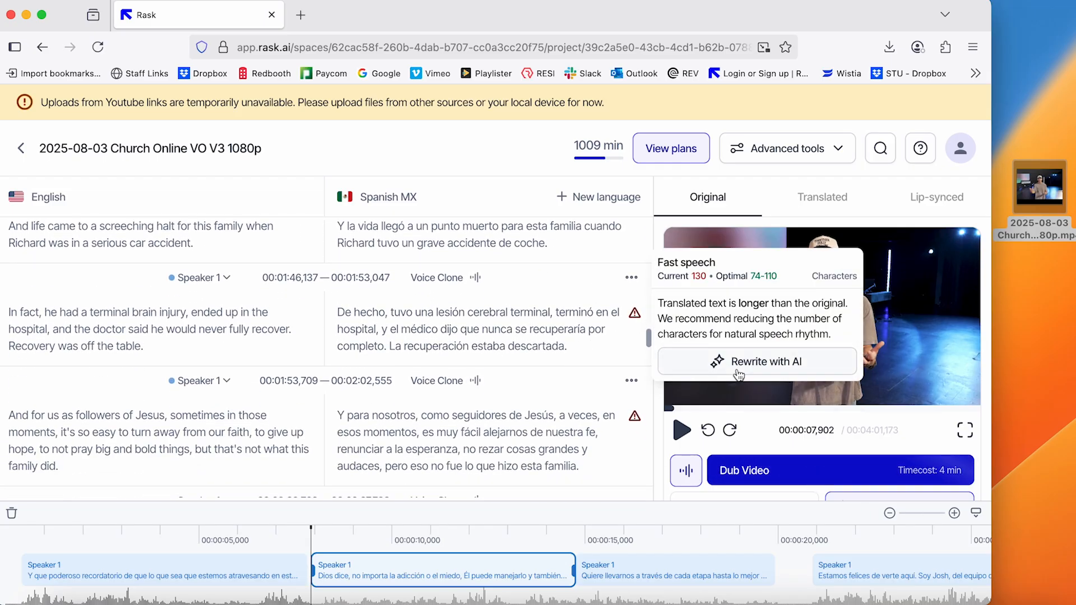
pyautogui.click(635, 416)
pyautogui.click(724, 467)
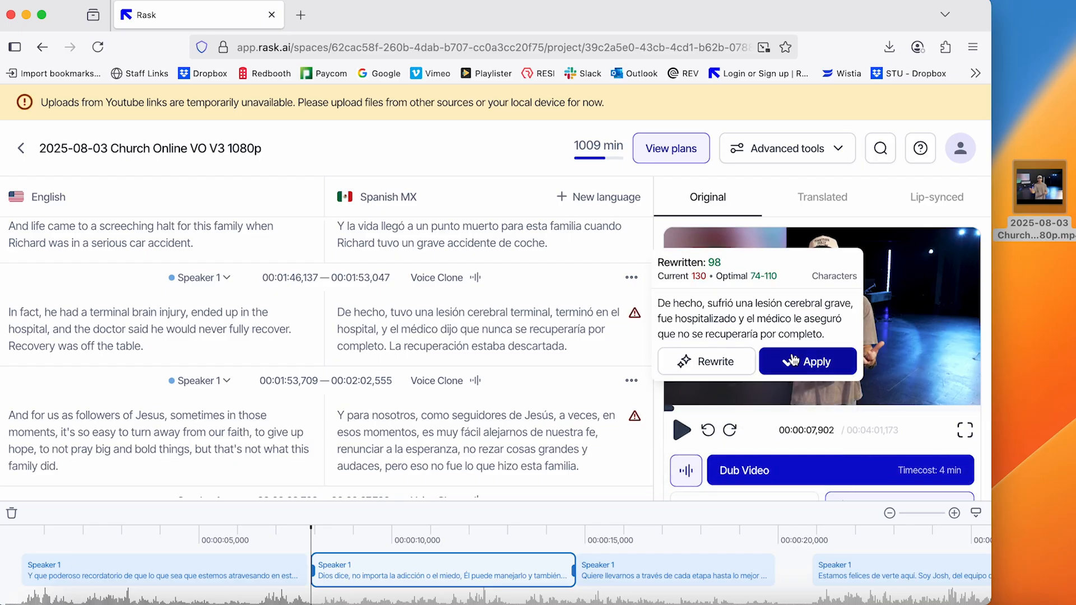
pyautogui.click(793, 360)
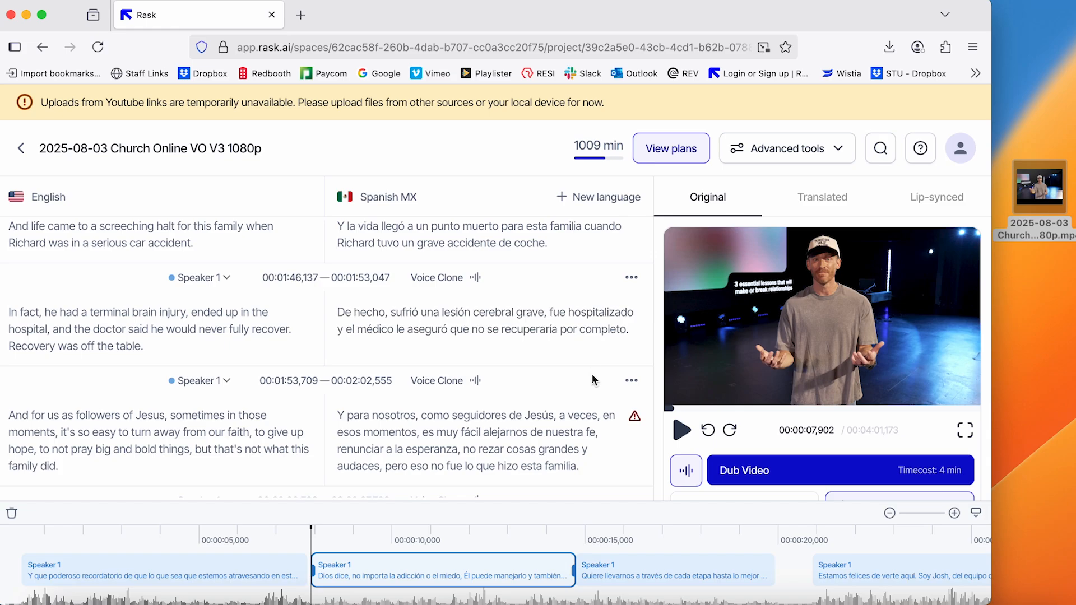
pyautogui.click(634, 417)
pyautogui.click(800, 471)
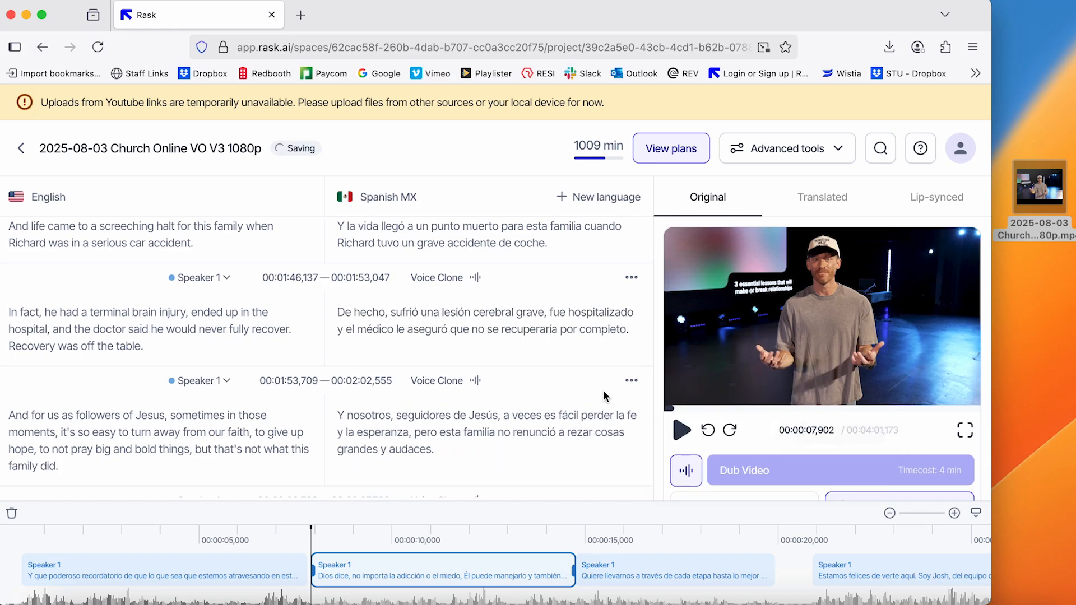
# Rewrite the flagged Spanish segment starting at 00:02:03,709 with AI and apply the shorter suggestion
pyautogui.scroll(-5, 617, 381)
pyautogui.click(635, 335)
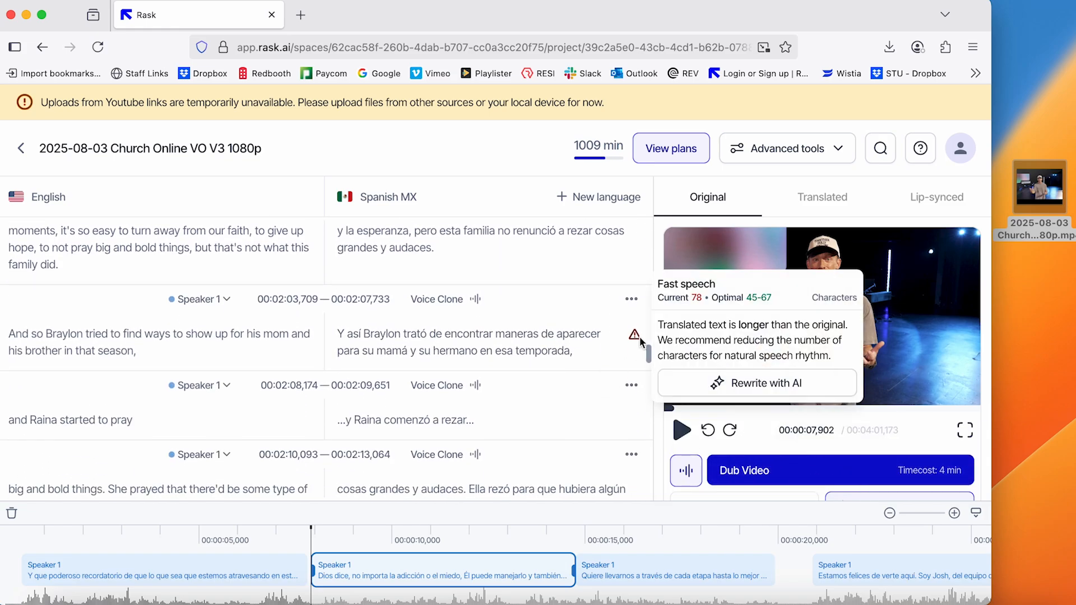
pyautogui.click(726, 382)
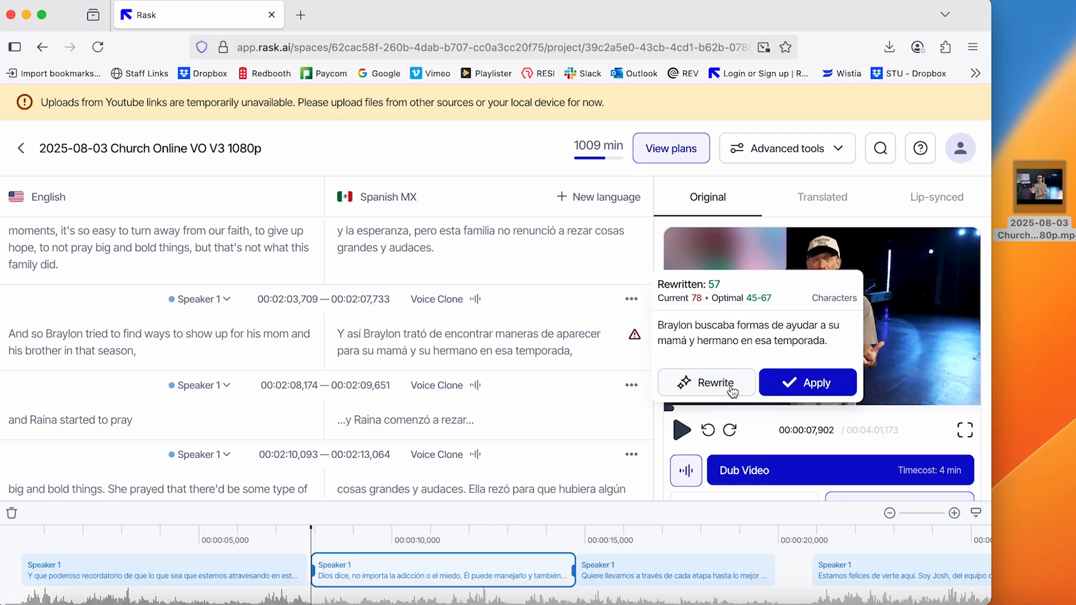
pyautogui.click(808, 383)
# Generate and apply AI rewrites for the flagged Spanish segments from 00:02:25,296 through 00:03:19,584
pyautogui.scroll(-2, 554, 335)
pyautogui.scroll(-12, 554, 335)
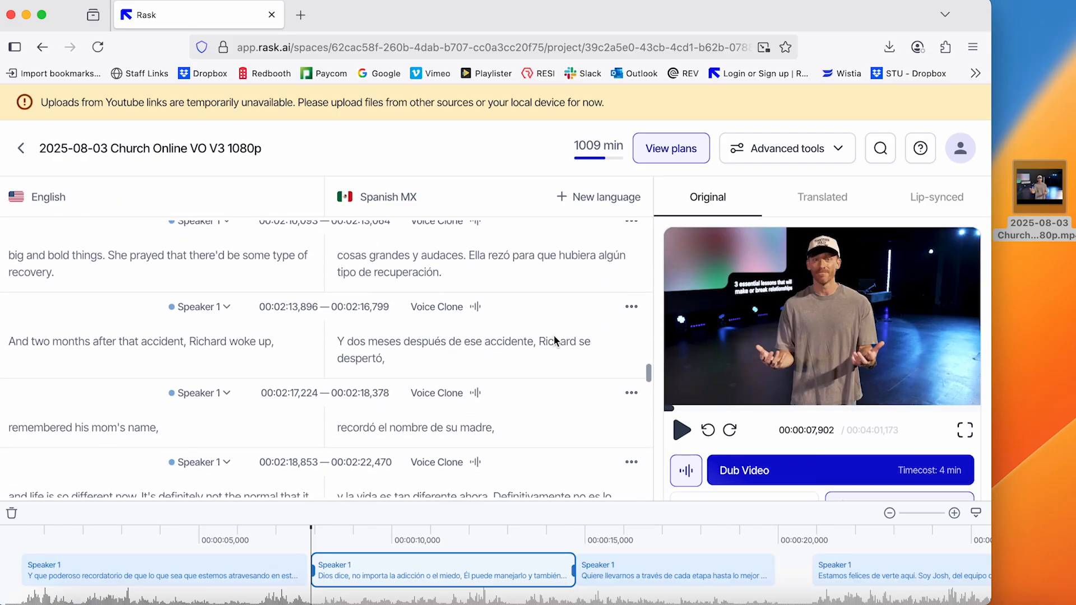
pyautogui.click(635, 320)
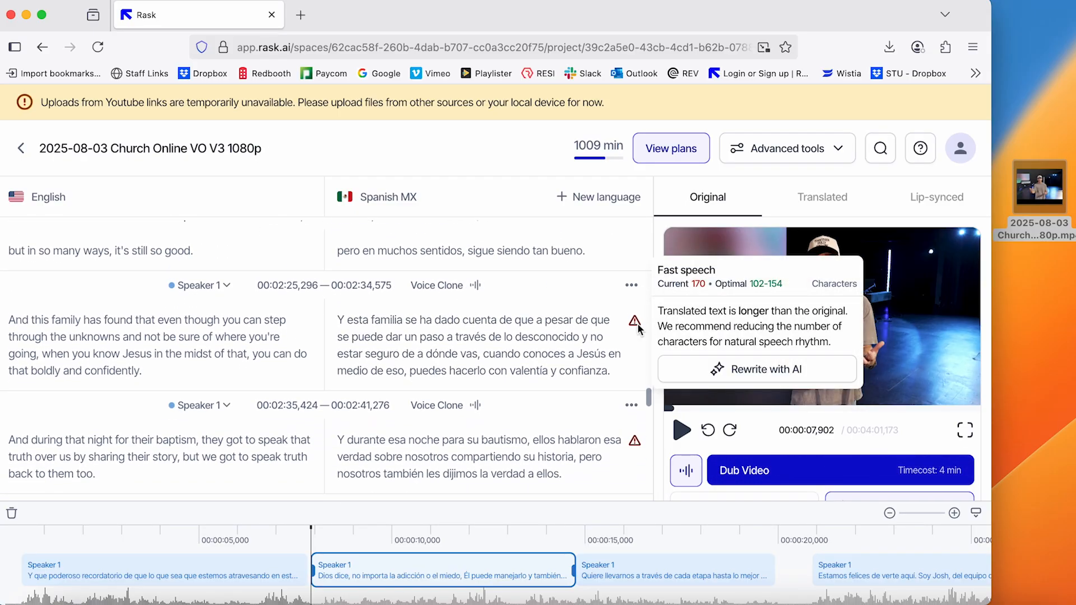
pyautogui.click(754, 368)
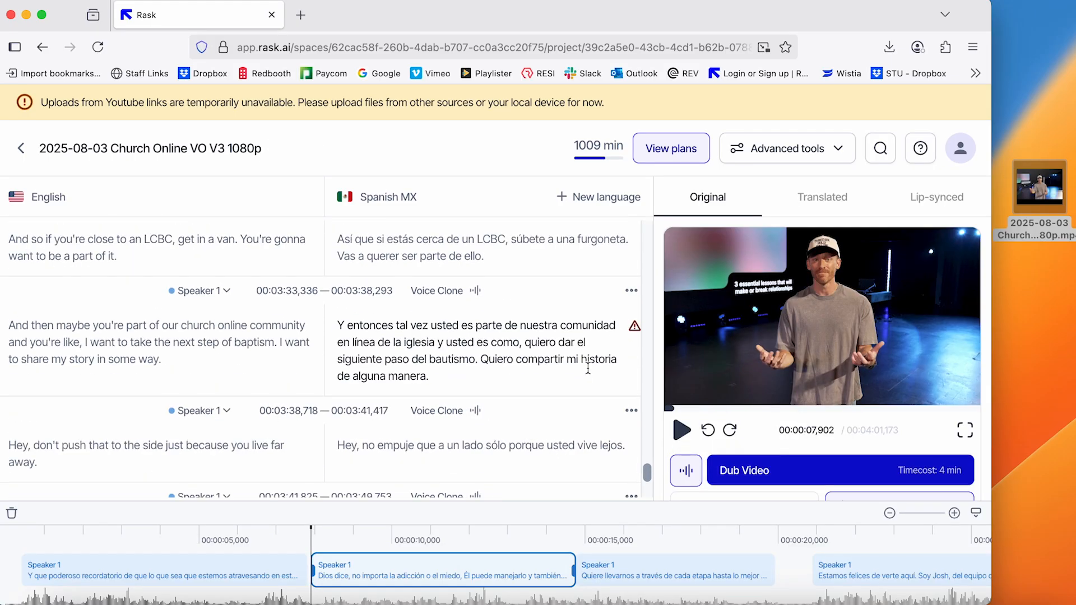
pyautogui.click(634, 320)
pyautogui.click(698, 342)
pyautogui.click(808, 382)
pyautogui.scroll(-2, 590, 323)
# Shorten the final Spanish segment, starting at 00:03:50,602, by generating an AI rewrite and applying it
pyautogui.click(634, 402)
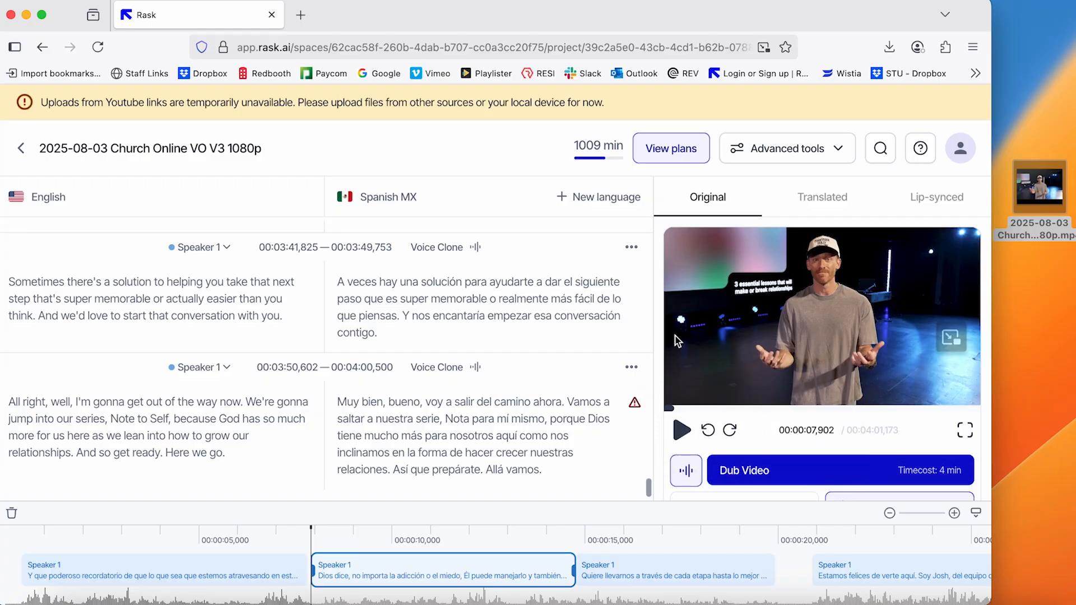
pyautogui.moveTo(636, 406)
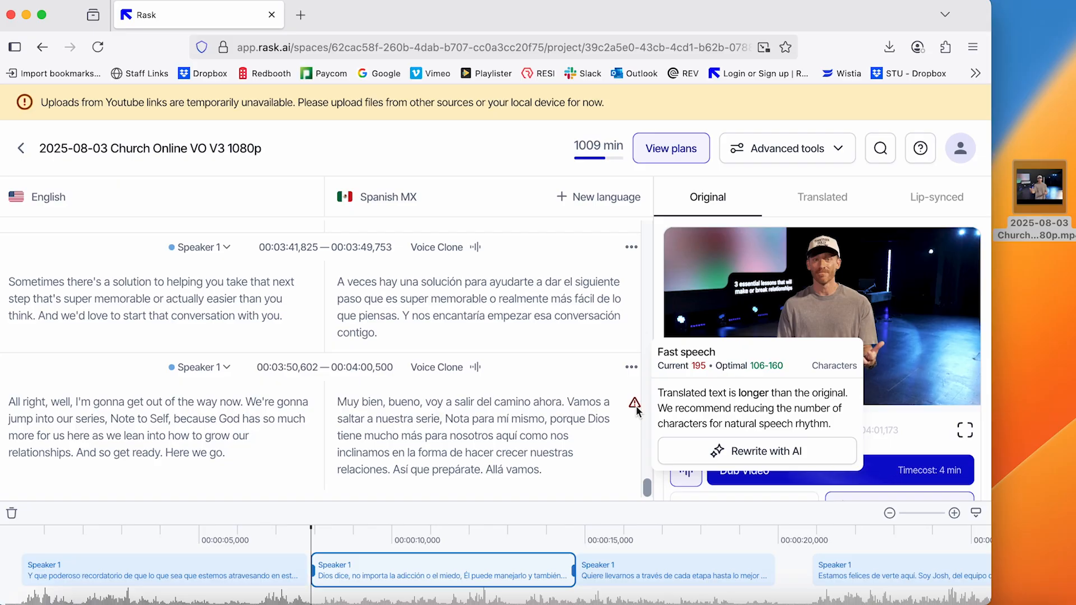
pyautogui.click(725, 451)
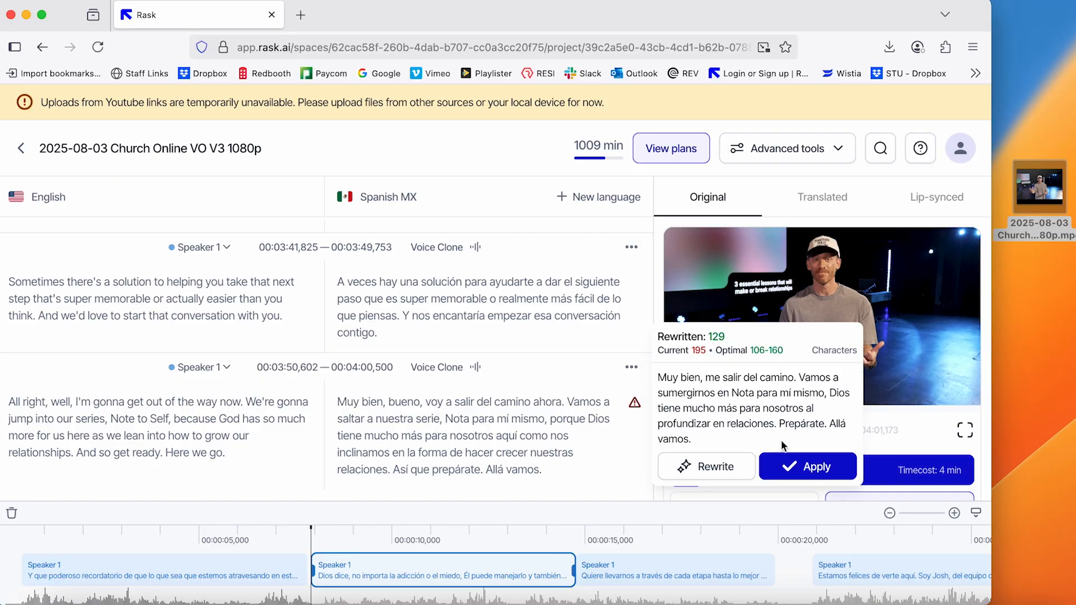
pyautogui.click(807, 467)
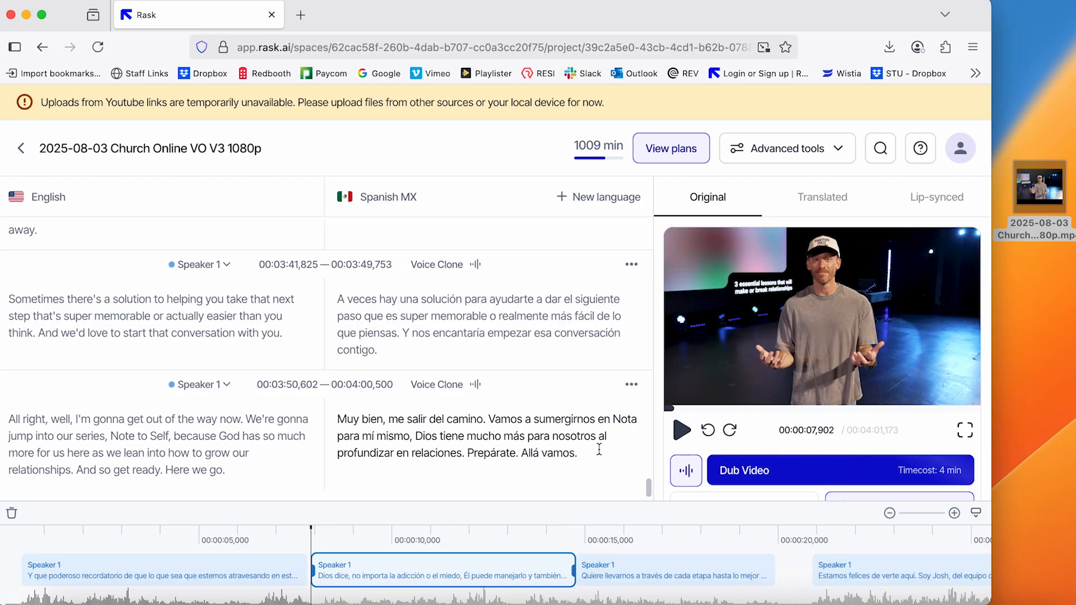
# Return to the start of the transcript and check the voice assigned to Speaker 1 in the speaker voices settings
pyautogui.scroll(20, 599, 449)
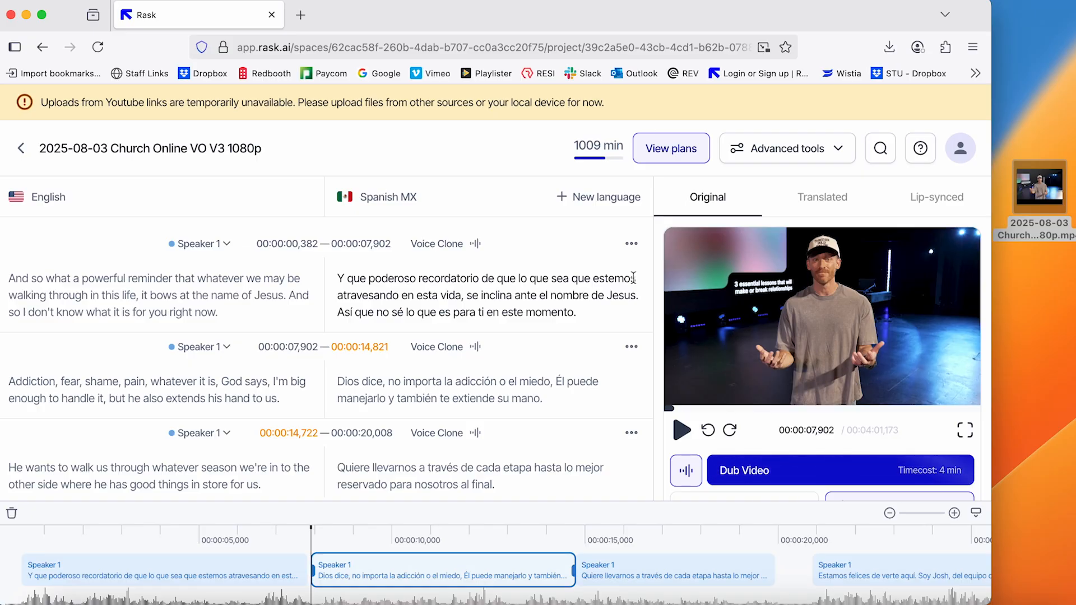
pyautogui.click(686, 471)
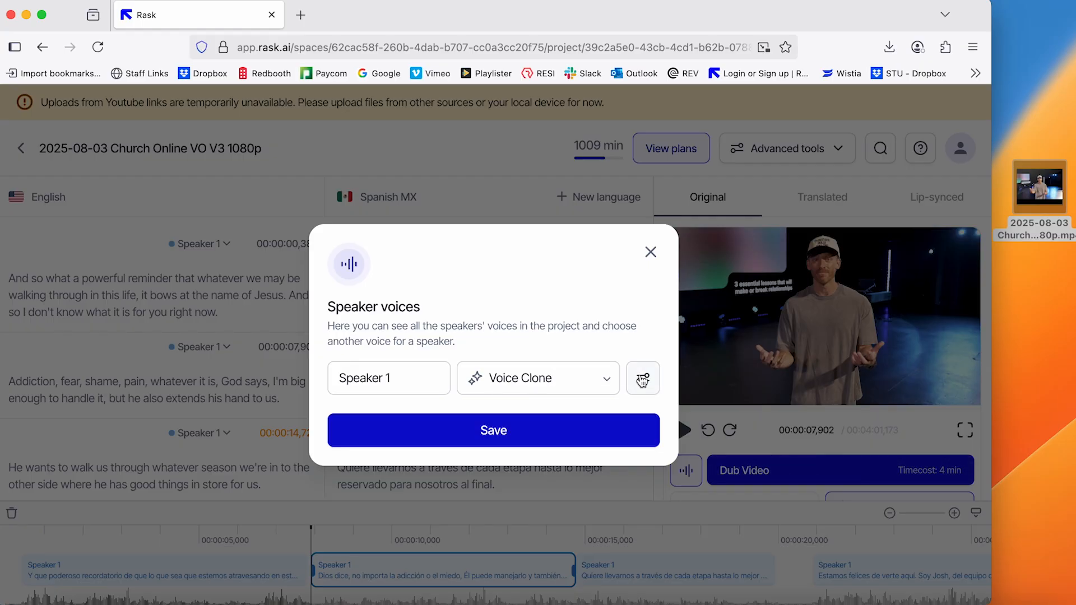
pyautogui.click(650, 252)
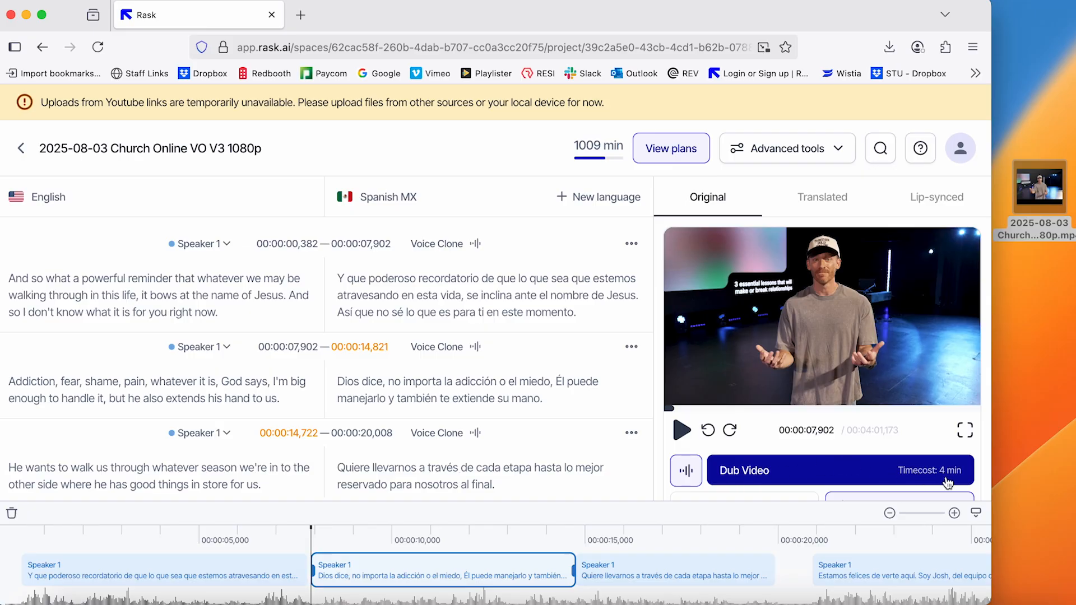
# Dub the video into Mexican Spanish and confirm the deduction of 4 minutes from the account
pyautogui.moveTo(600, 150)
pyautogui.scroll(-2, 748, 474)
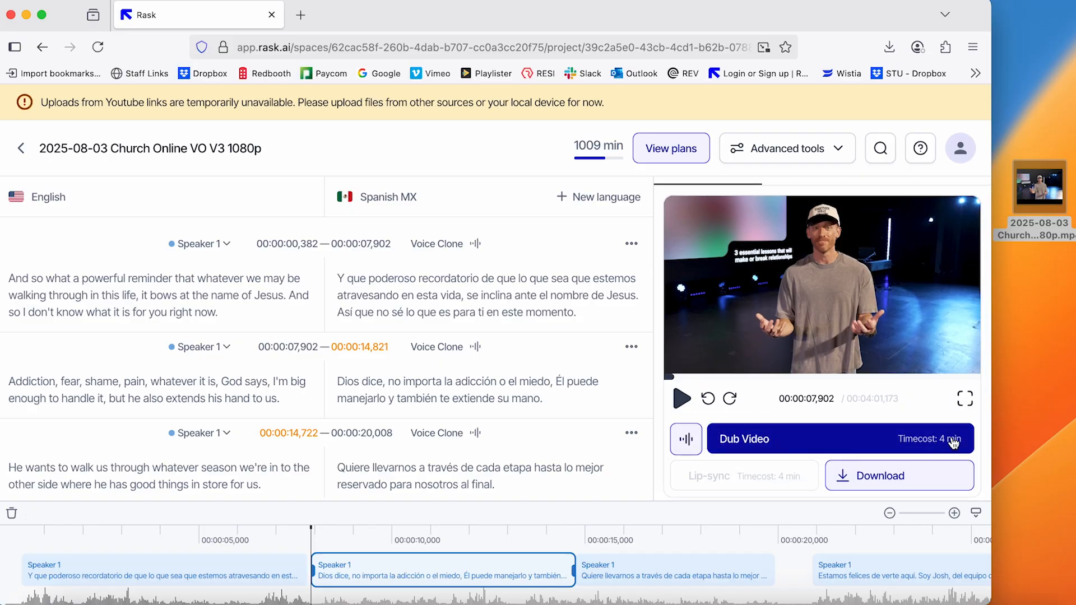
pyautogui.scroll(2, 876, 440)
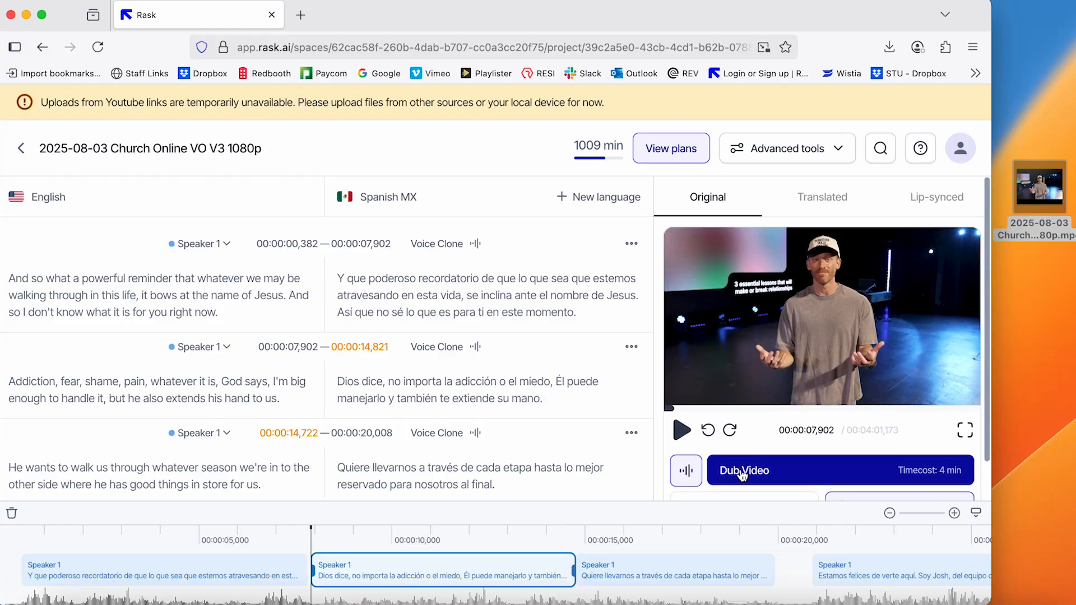
pyautogui.click(792, 473)
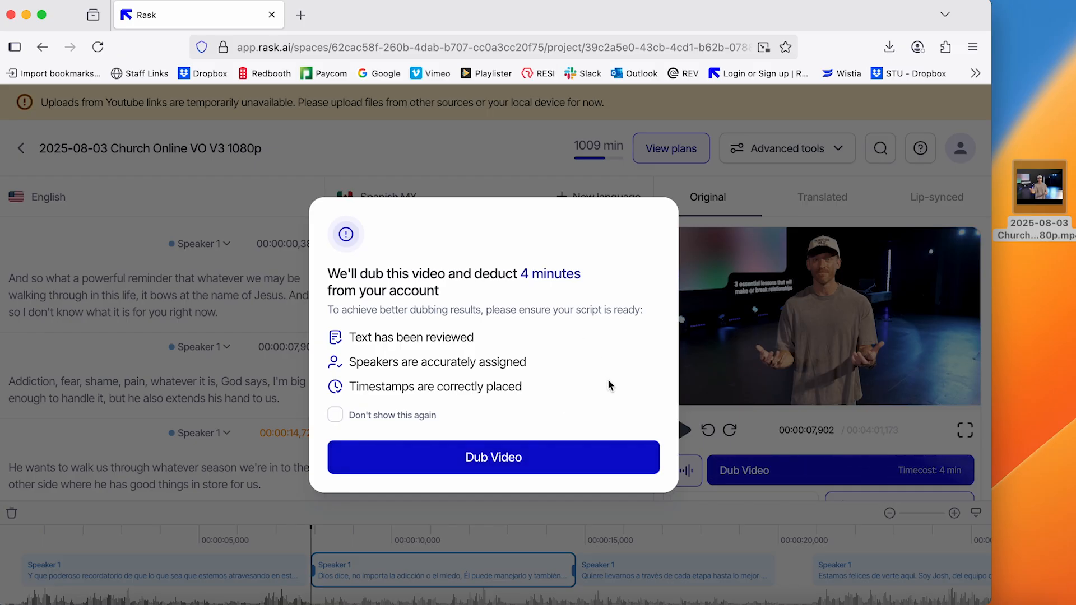
pyautogui.click(543, 459)
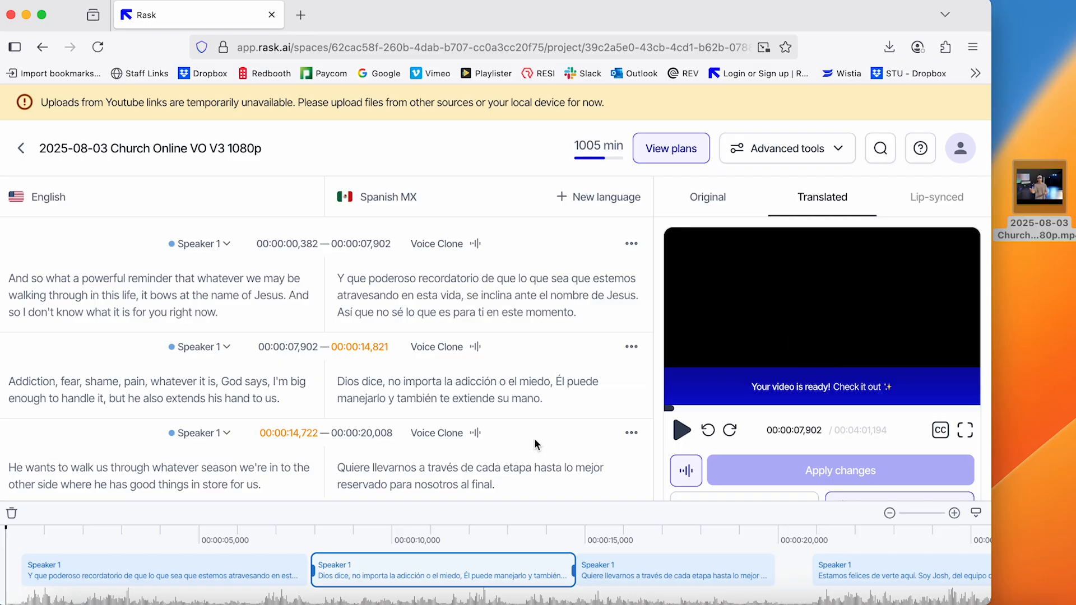
# Play a portion of the translated video to check the dub, and dismiss the rating request
pyautogui.click(682, 431)
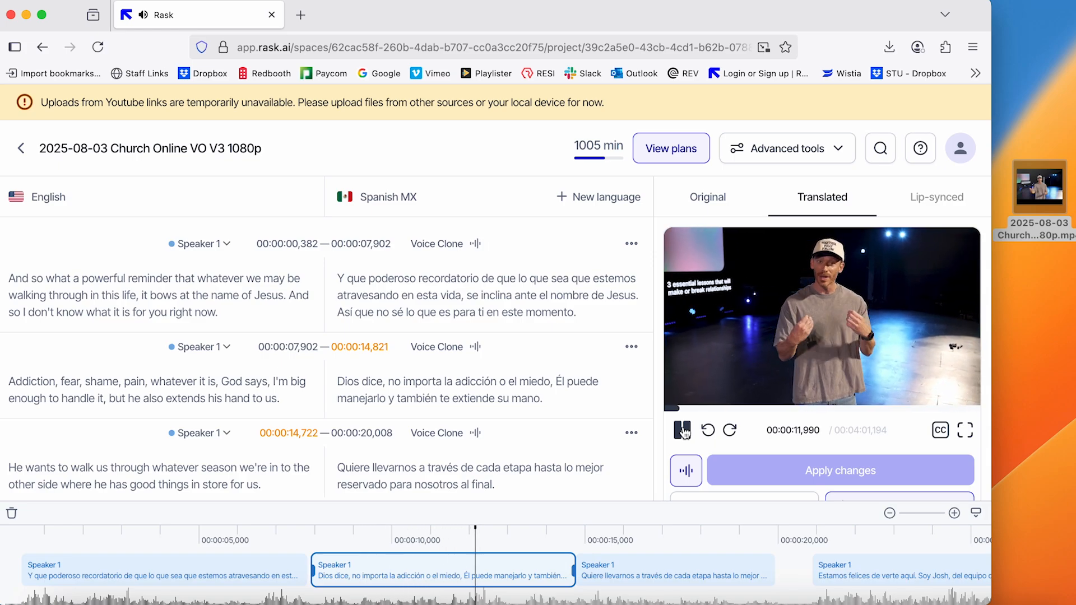
pyautogui.click(682, 430)
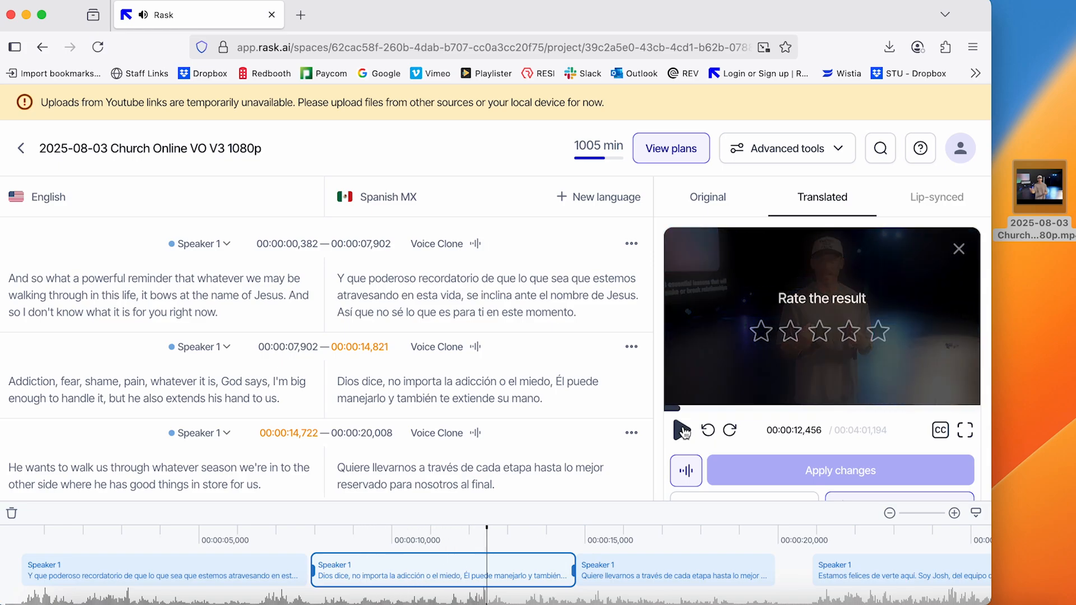
pyautogui.click(959, 250)
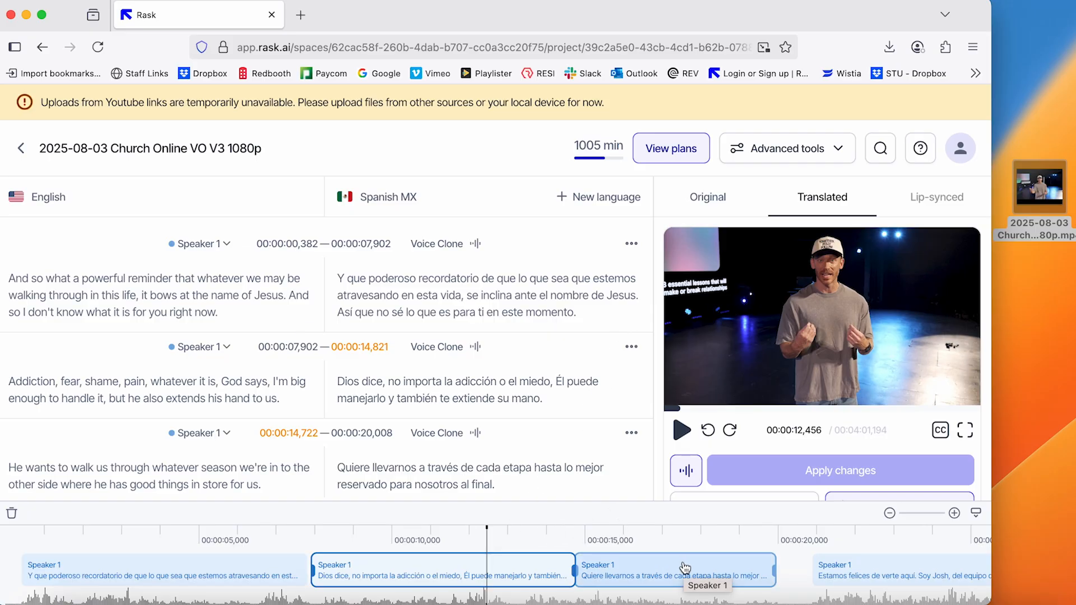
# Extend the Spanish segment starting at 00:02:03,709 on the timeline so it runs from 00:02:03,409 to 00:02:08,041
pyautogui.scroll(-4, 599, 351)
pyautogui.scroll(-6, 600, 350)
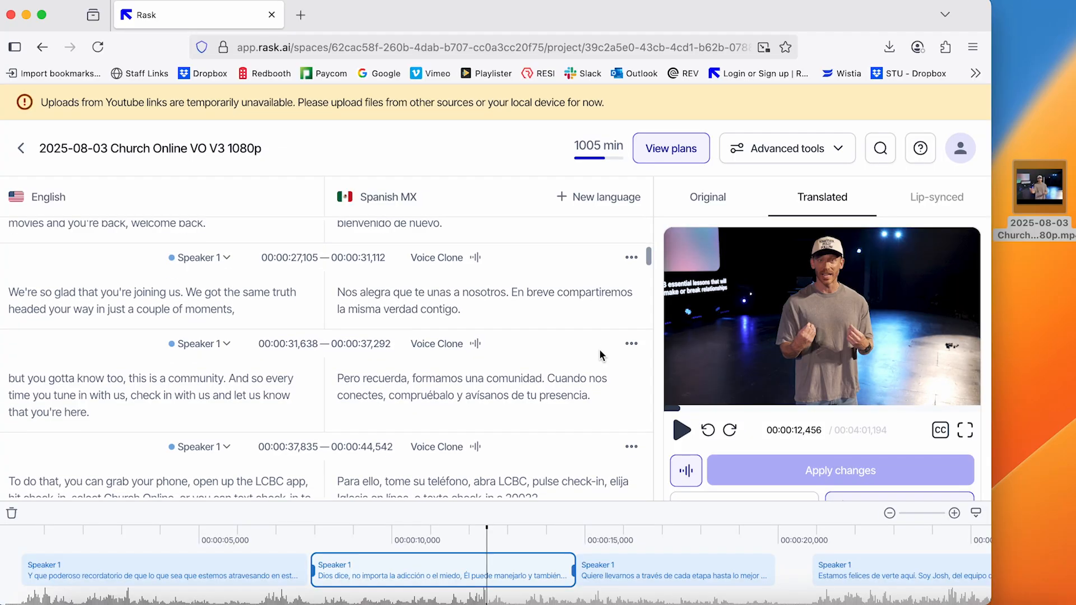
pyautogui.scroll(1, 600, 350)
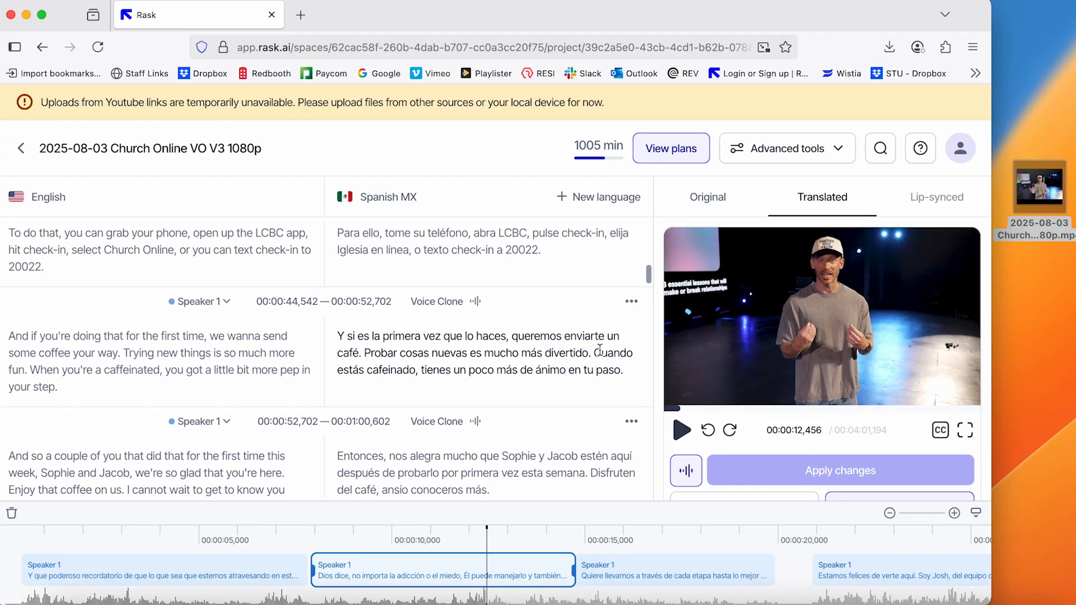
pyautogui.scroll(-15, 600, 350)
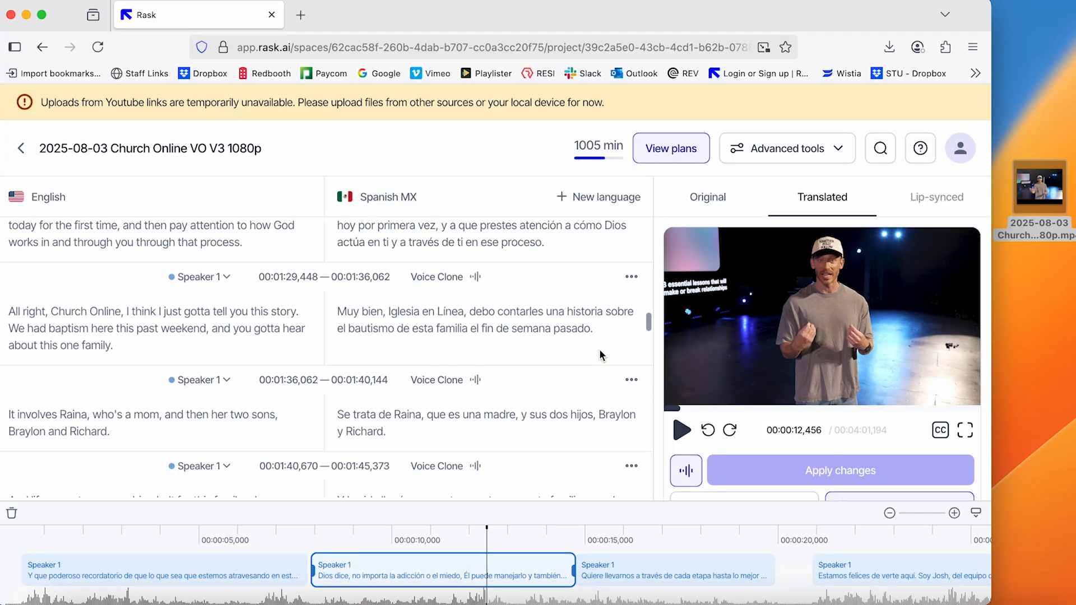
pyautogui.scroll(-2, 600, 350)
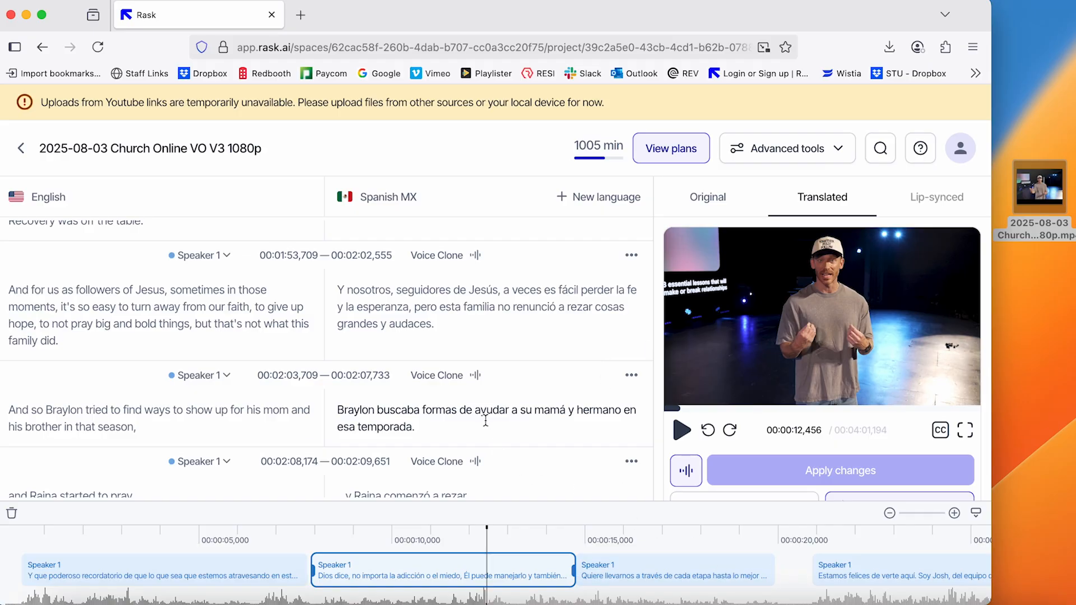
pyautogui.click(507, 412)
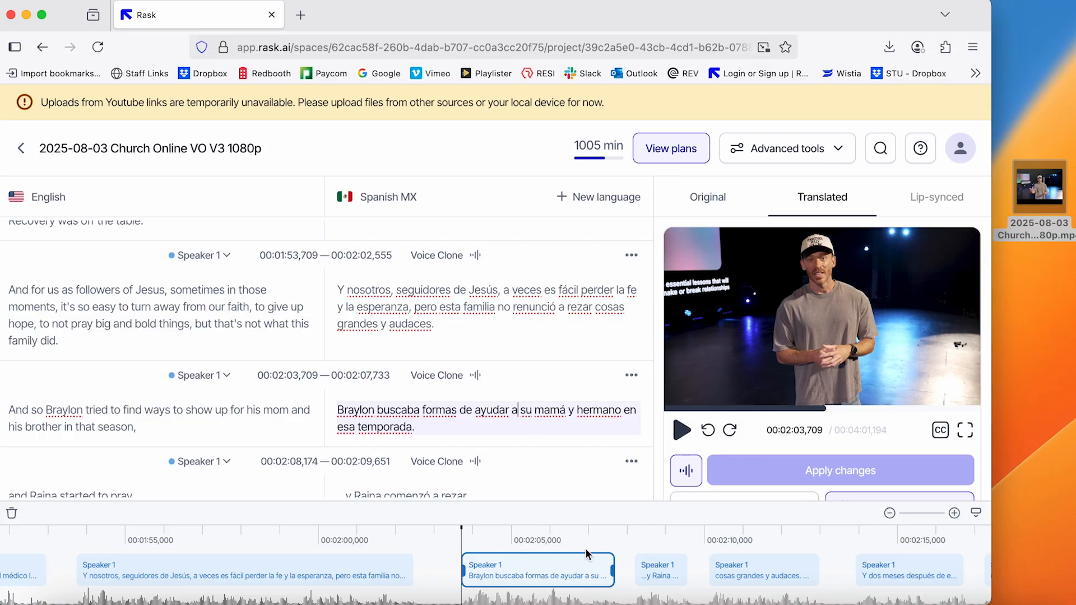
pyautogui.moveTo(465, 572); pyautogui.dragTo(451, 572)
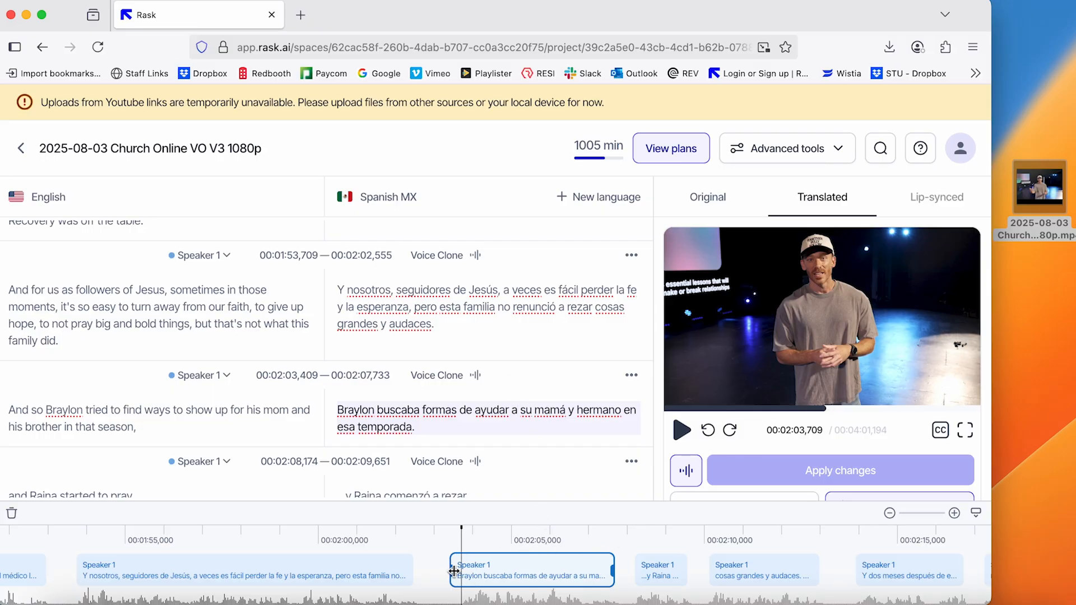
pyautogui.moveTo(613, 571); pyautogui.dragTo(622, 570)
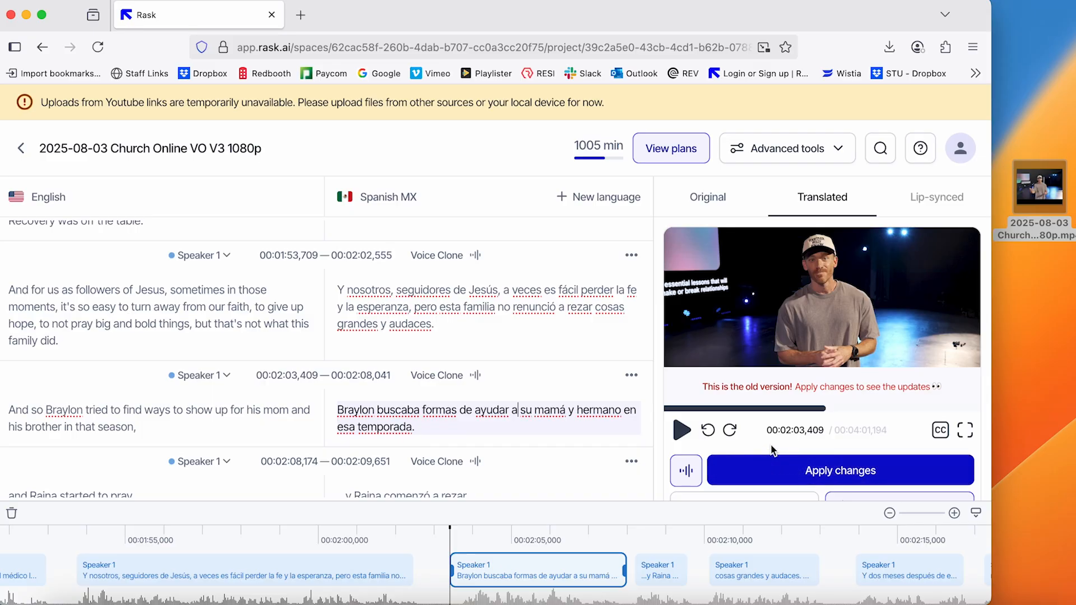
# Download the translated video as an MP4 file without lip-sync or subtitles
pyautogui.scroll(-1, 754, 440)
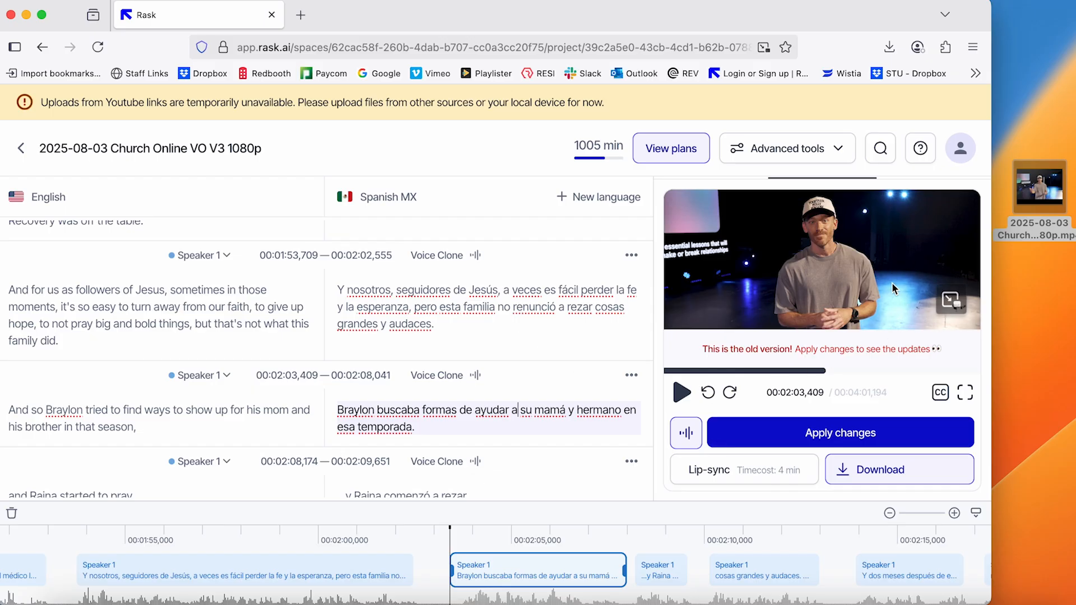
pyautogui.click(843, 476)
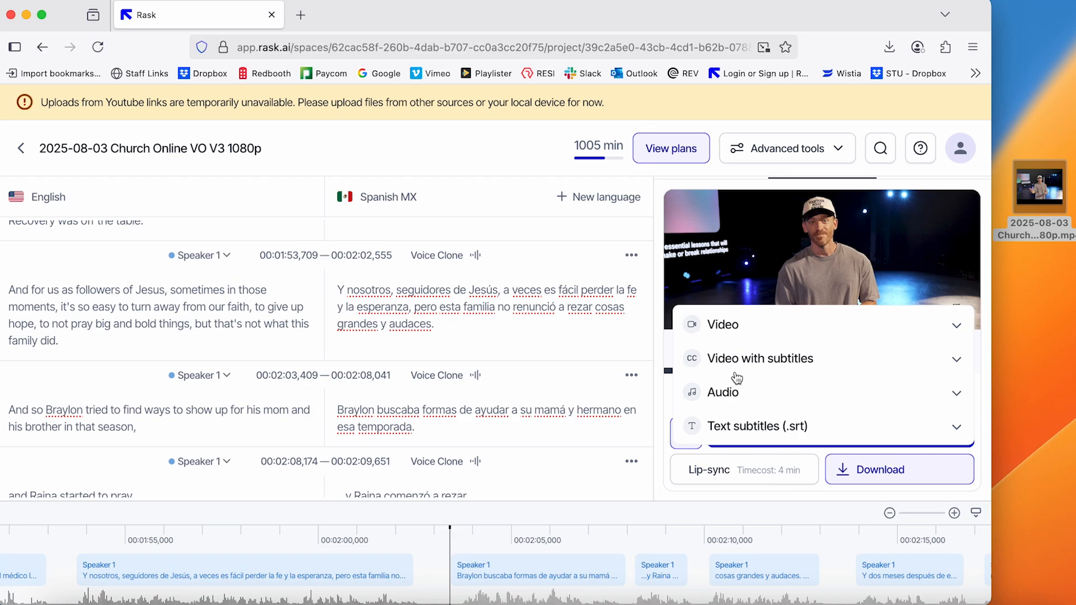
pyautogui.click(744, 336)
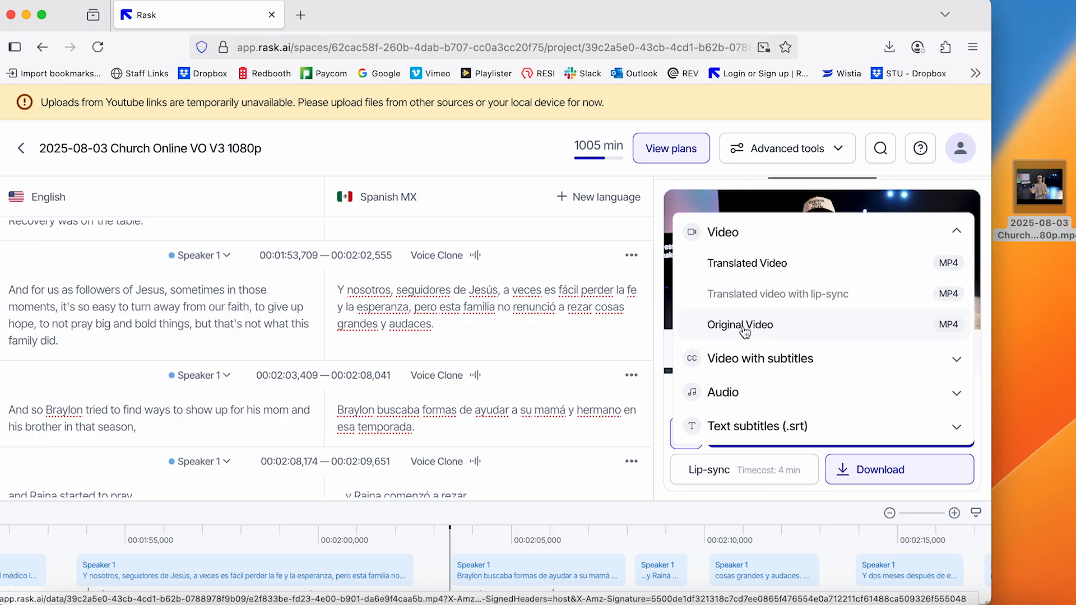
pyautogui.click(774, 270)
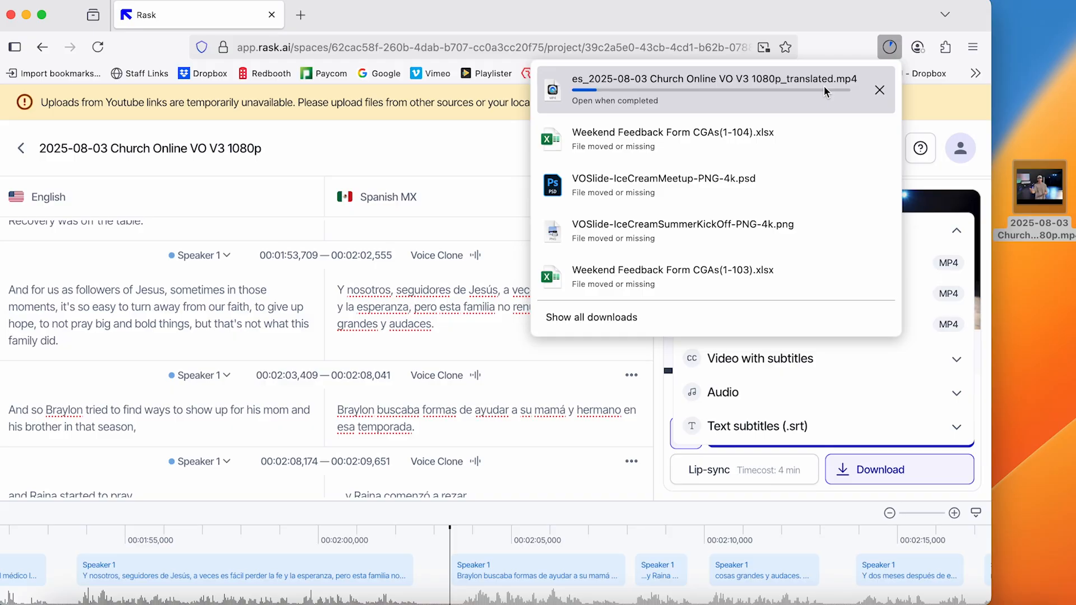
# Switch to Finder and open the Downloads folder containing the translated video
pyautogui.click(866, 317)
pyautogui.click(401, 233)
pyautogui.click(931, 604)
pyautogui.click(919, 471)
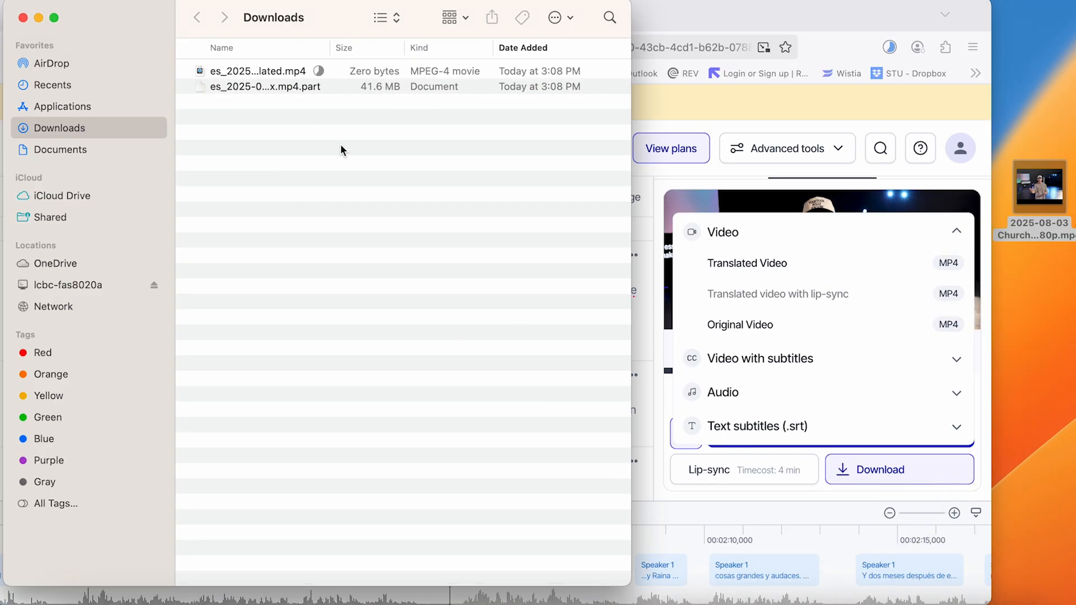
# Widen the file name column and briefly preview the downloaded translated MP4 with Quick Look
pyautogui.click(330, 70)
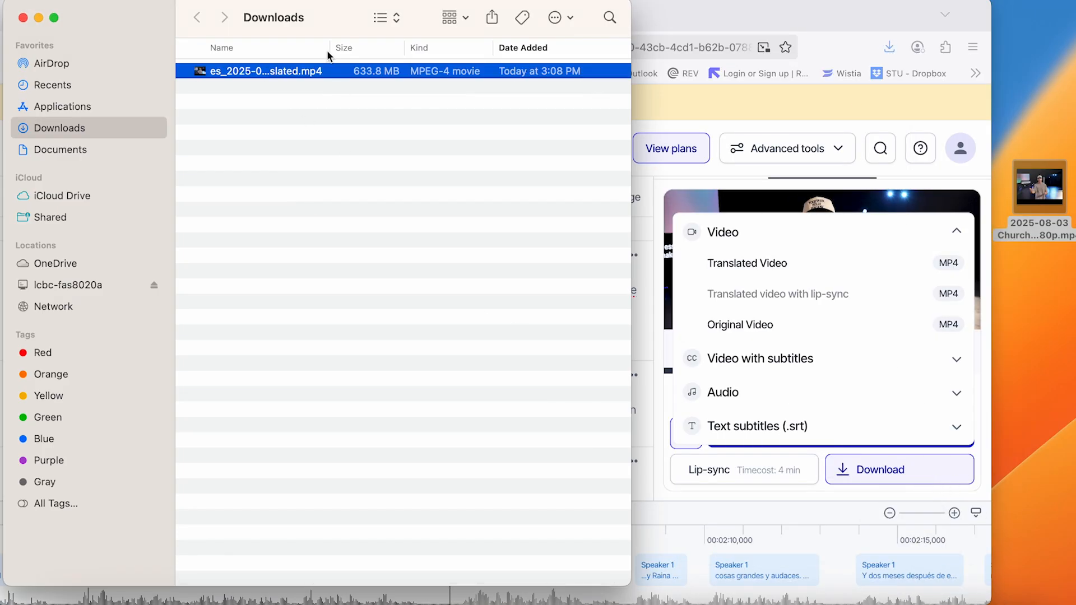
pyautogui.moveTo(330, 48); pyautogui.dragTo(440, 36)
pyautogui.press('space')
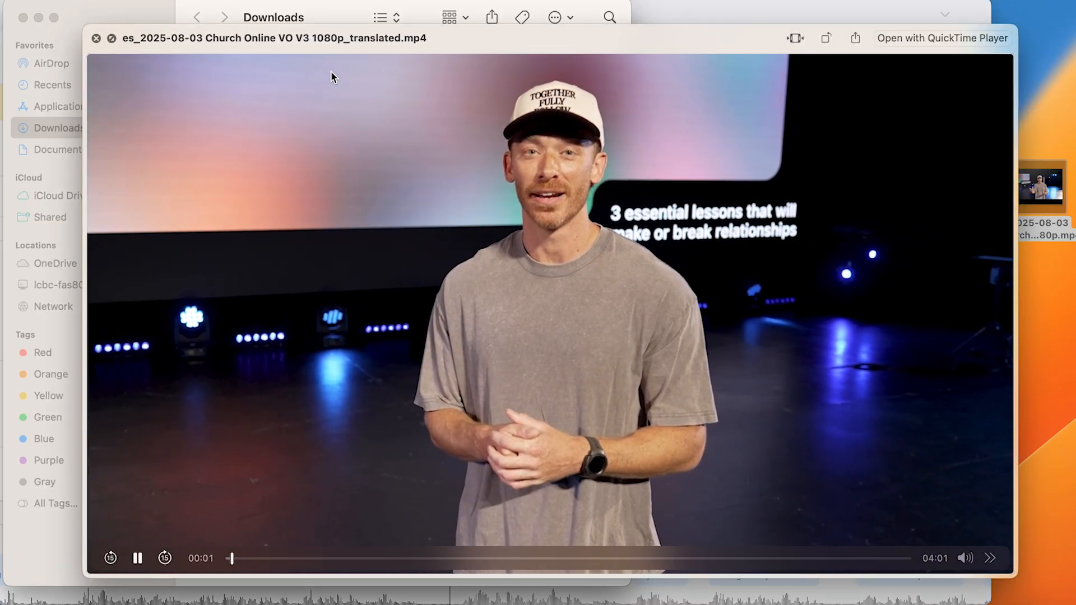
pyautogui.press('space')
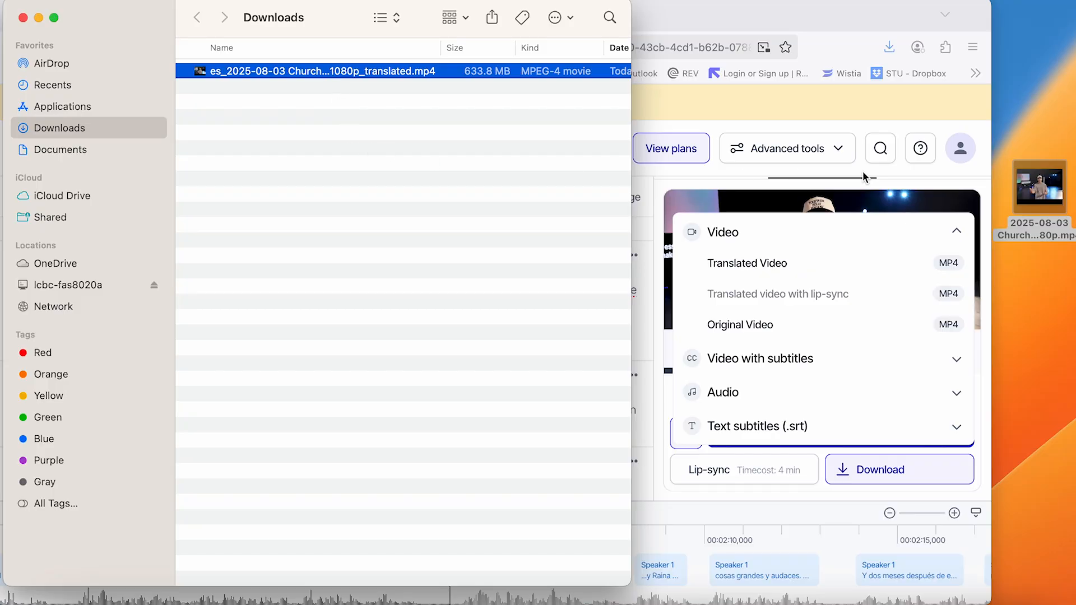
pyautogui.click(1053, 134)
pyautogui.moveTo(1056, 190)
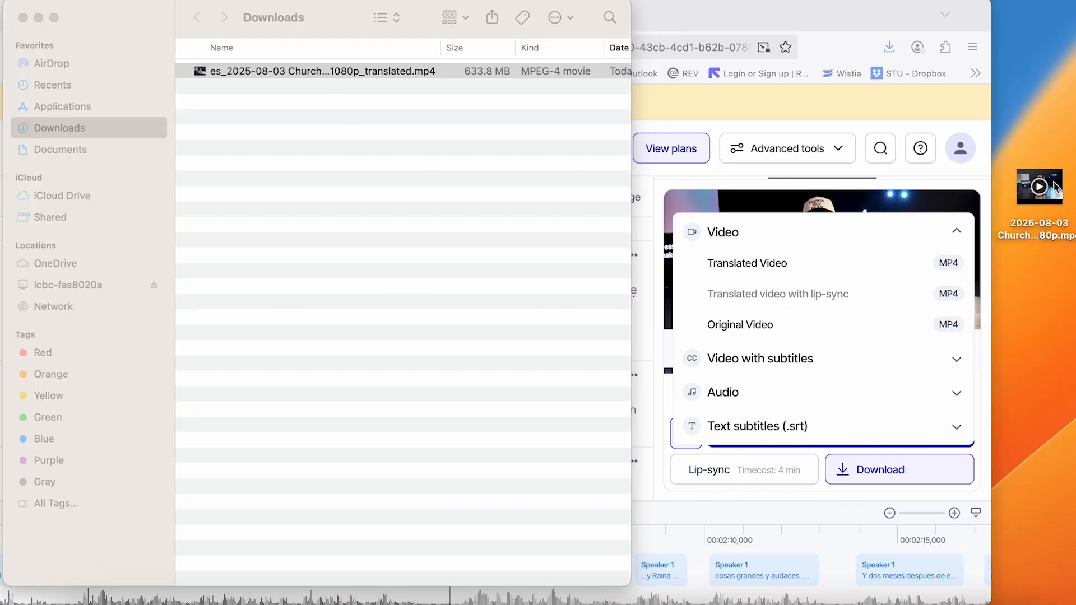